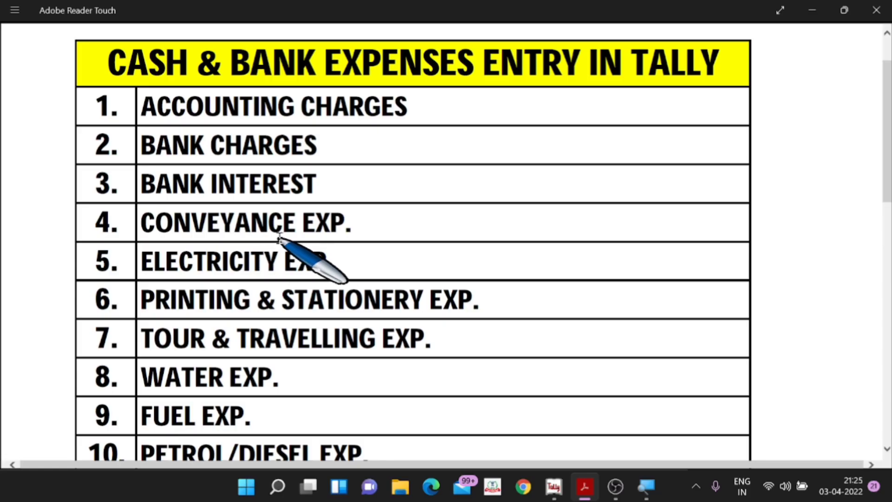
# - Switch to Tally 9 and fill the payment voucher with Cash as the account and CONVEYANCE EXP. as the particular
pyautogui.hotkey('alt', 'Tab')
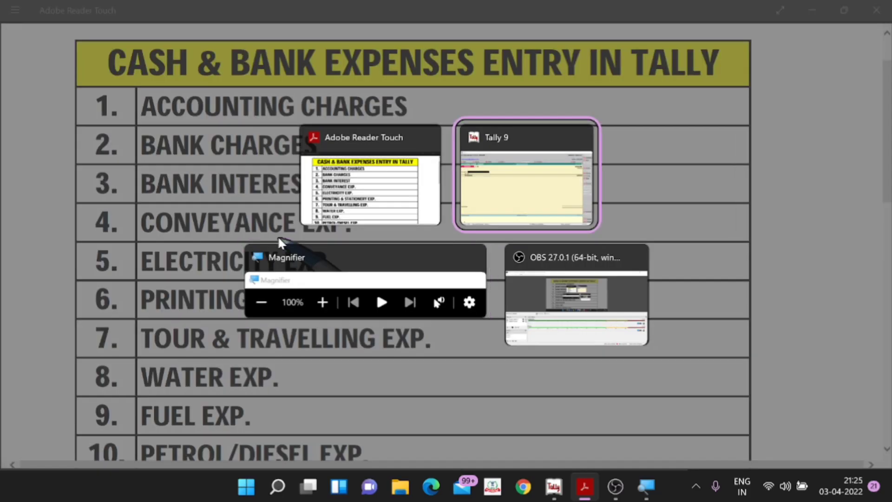
pyautogui.hotkey('alt', 'shift', 'Tab')
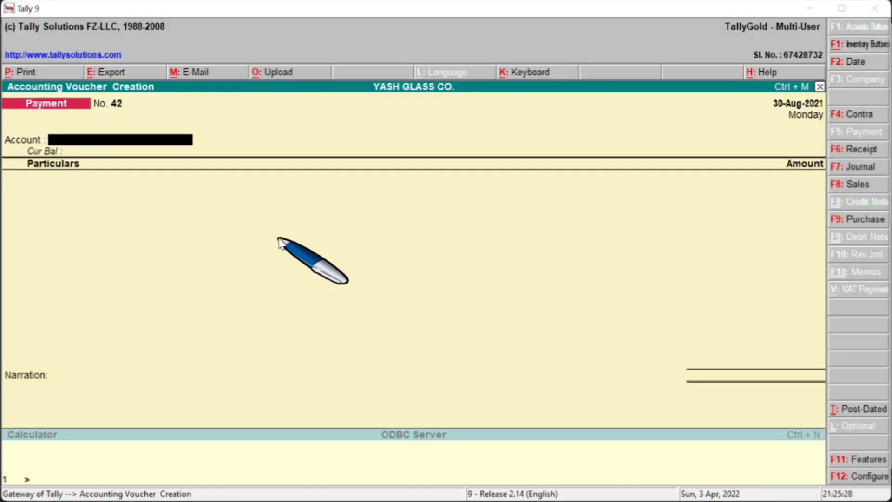
pyautogui.write('Cash')
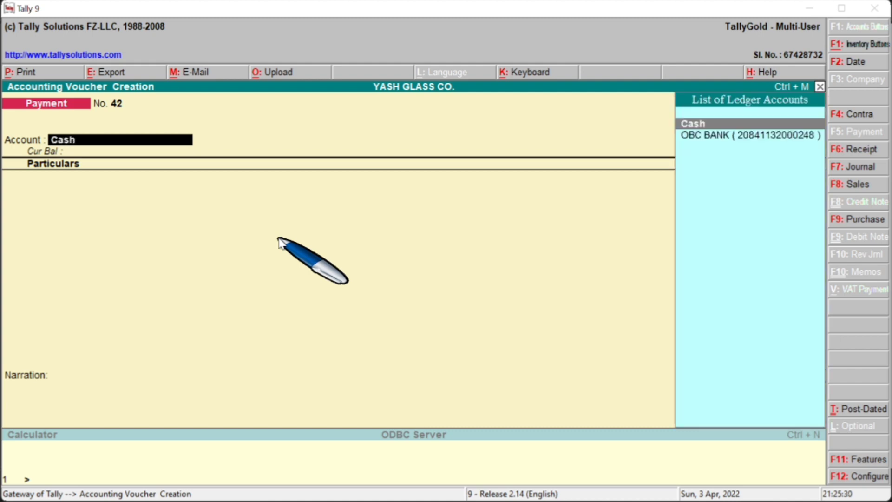
pyautogui.press('Return')
pyautogui.write('Con')
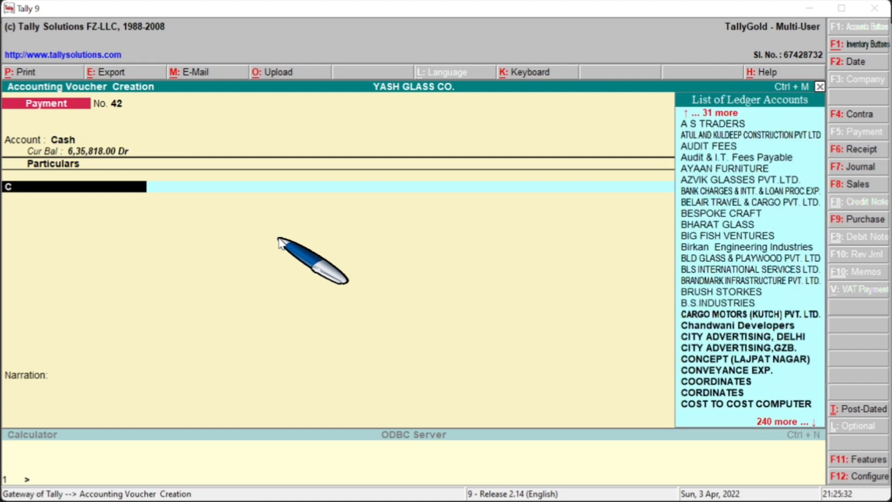
pyautogui.press('Down')
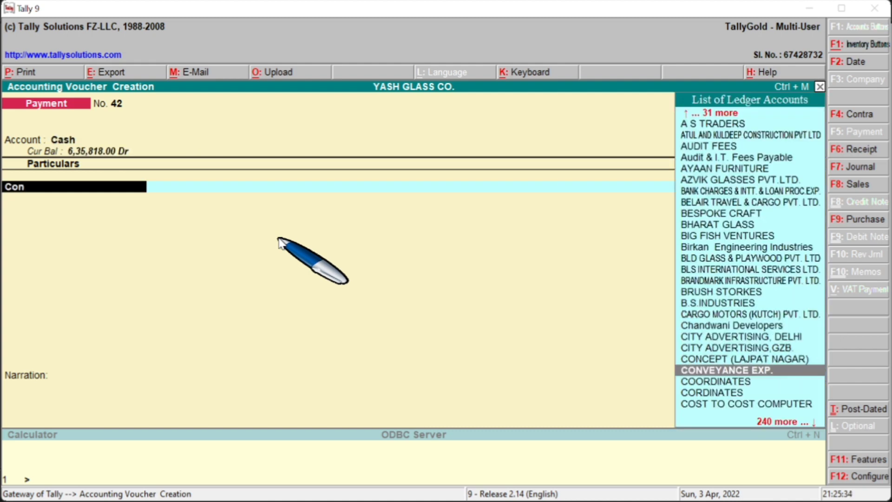
pyautogui.press('Return')
# - Enter 500 as the conveyance expense amount and save the payment voucher with an empty narration
pyautogui.write('5000')
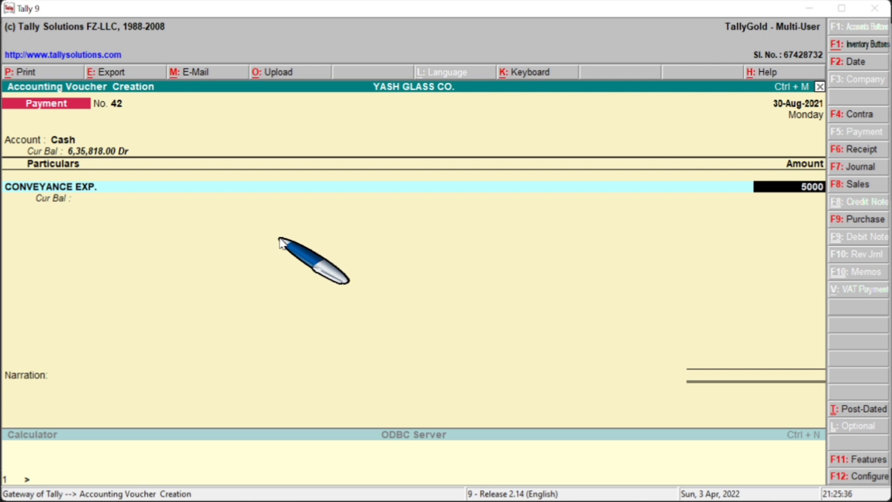
pyautogui.press('BackSpace')
pyautogui.press('Return')
pyautogui.press('Return')
pyautogui.press('Return')
pyautogui.press('Return')
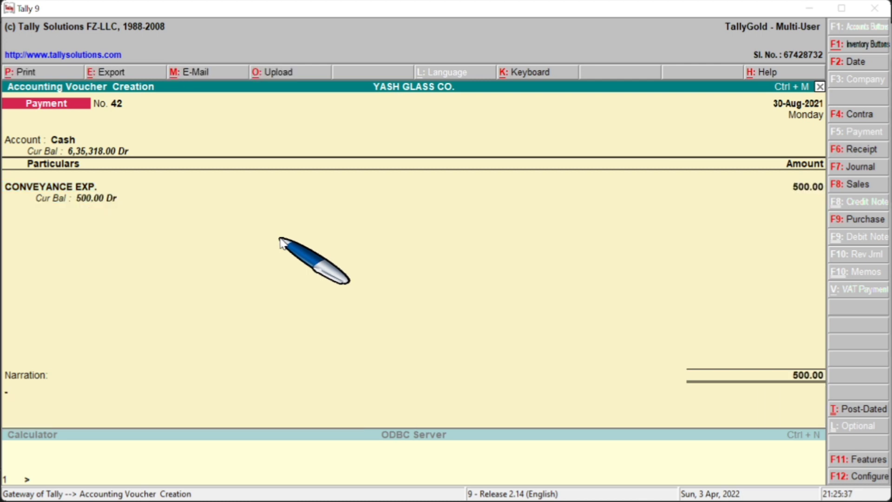
# - Consult the expense list in Adobe Reader, return to Tally and fill a payment voucher with OBC BANK and ELECTRICITY EXP
pyautogui.hotkey('alt', 'Tab')
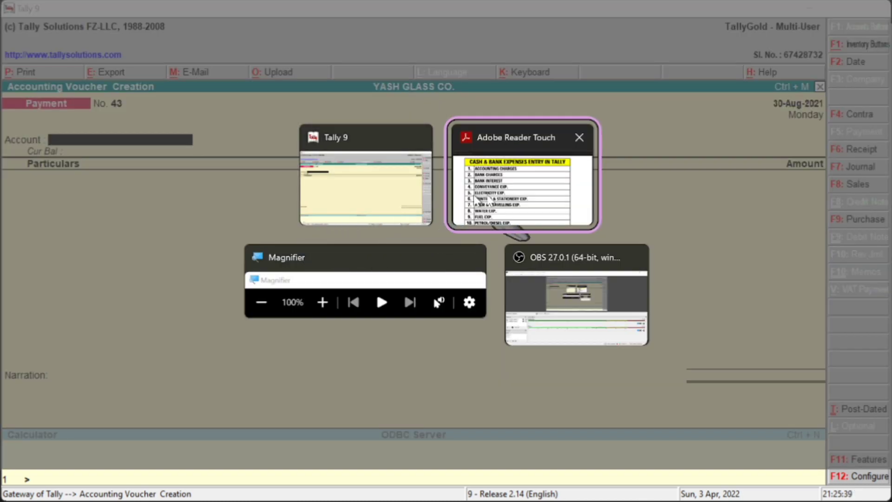
pyautogui.click(525, 195)
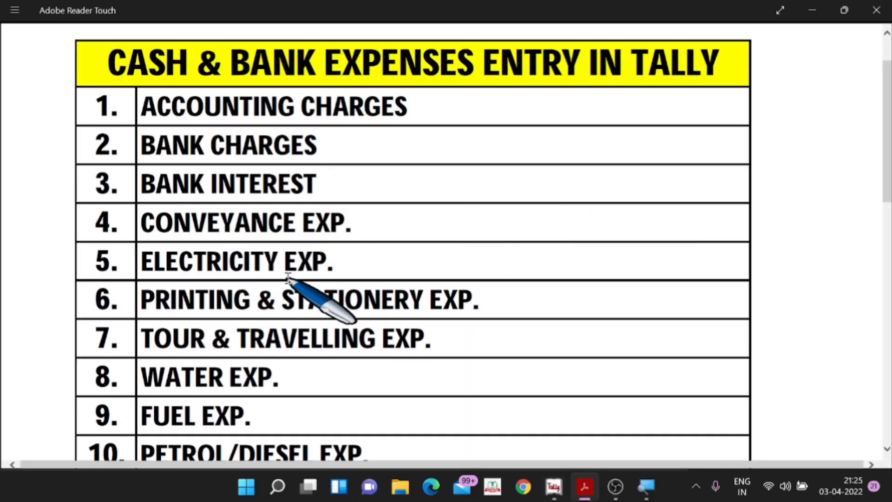
pyautogui.hotkey('alt', 'Tab')
pyautogui.click(499, 190)
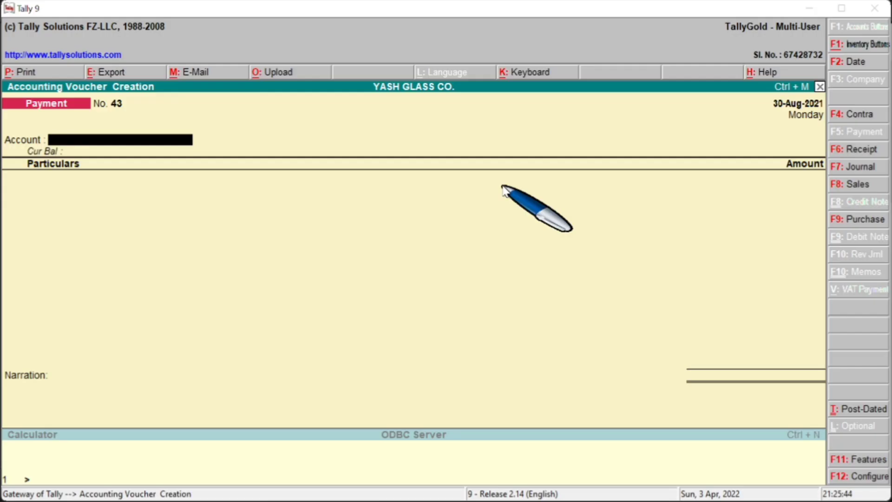
pyautogui.write('Obc')
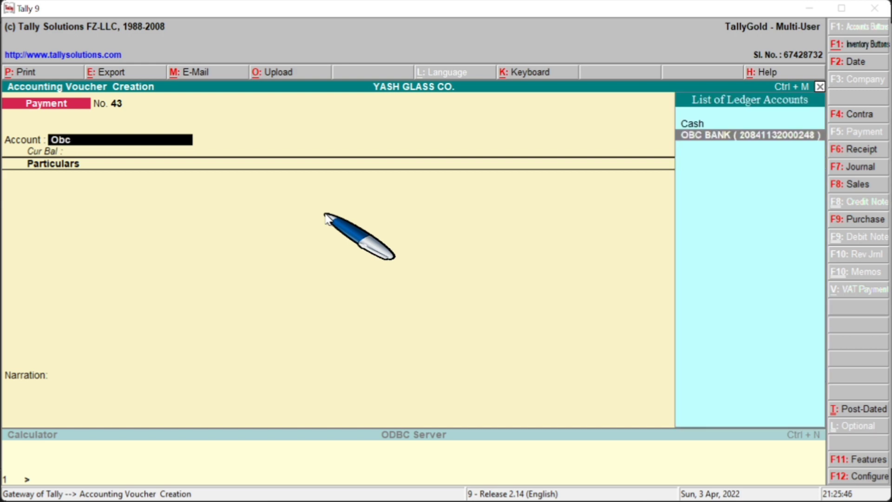
pyautogui.press('Return')
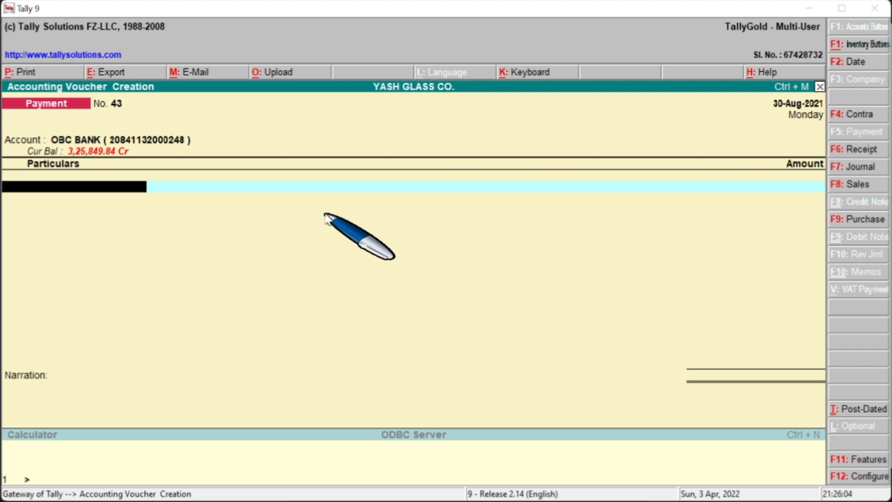
pyautogui.write('Ele')
pyautogui.press('Return')
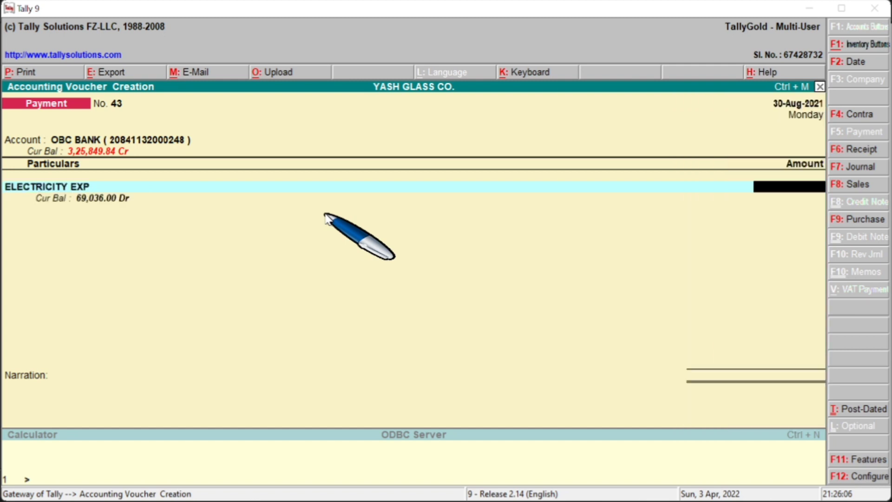
# - Open the ELECTRICITY EXP ledger from the voucher to examine its group and settings, leaving it unaltered
pyautogui.press('BackSpace')
pyautogui.hotkey('ctrl', 'Return')
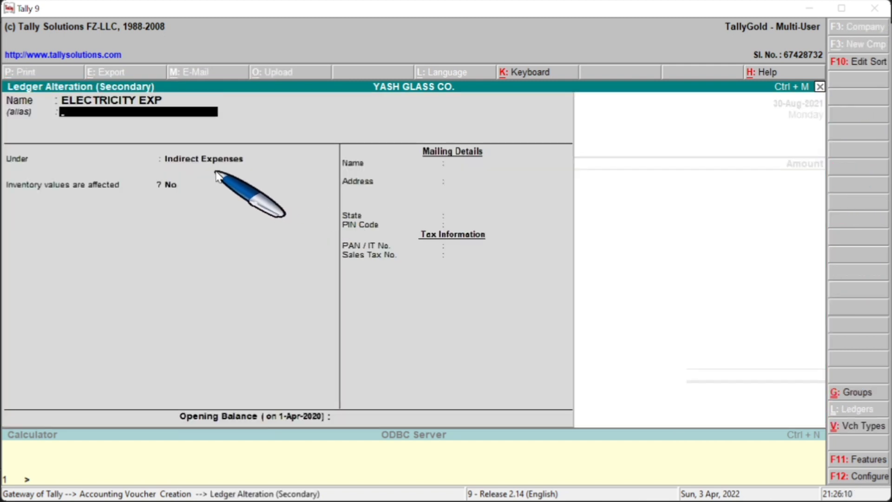
pyautogui.press('Return')
pyautogui.press('Return')
pyautogui.press('Return')
pyautogui.press('Return')
pyautogui.press('Escape')
pyautogui.press('Escape')
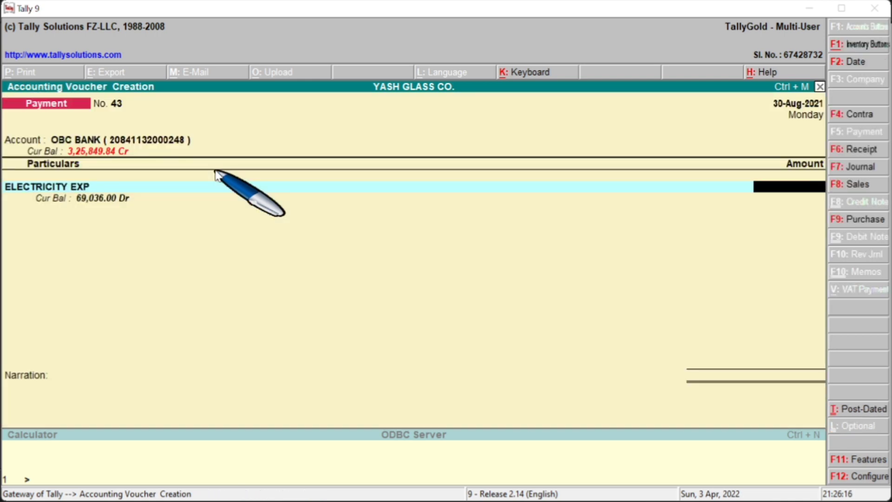
# - Enter 4500 as the electricity expense amount and save the bank payment voucher with an empty narration
pyautogui.write('4500')
pyautogui.press('Return')
pyautogui.press('Return')
pyautogui.press('Return')
pyautogui.press('Return')
pyautogui.hotkey('alt', 'Tab')
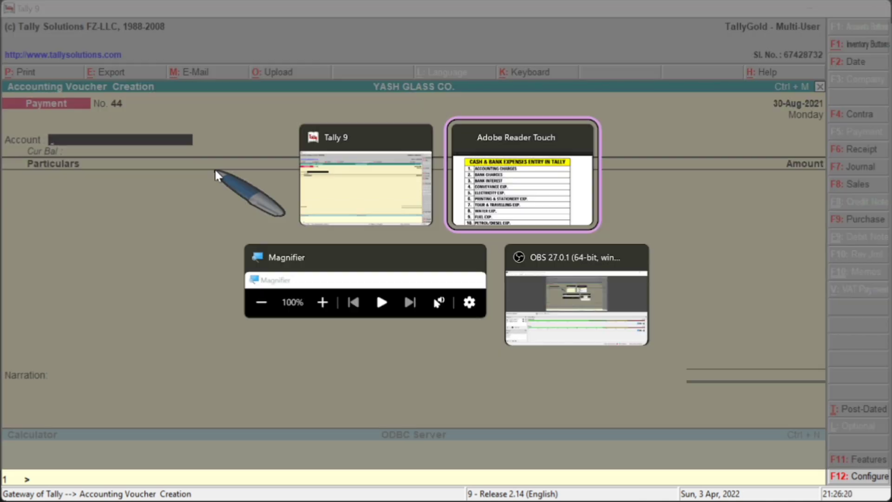
pyautogui.click(514, 194)
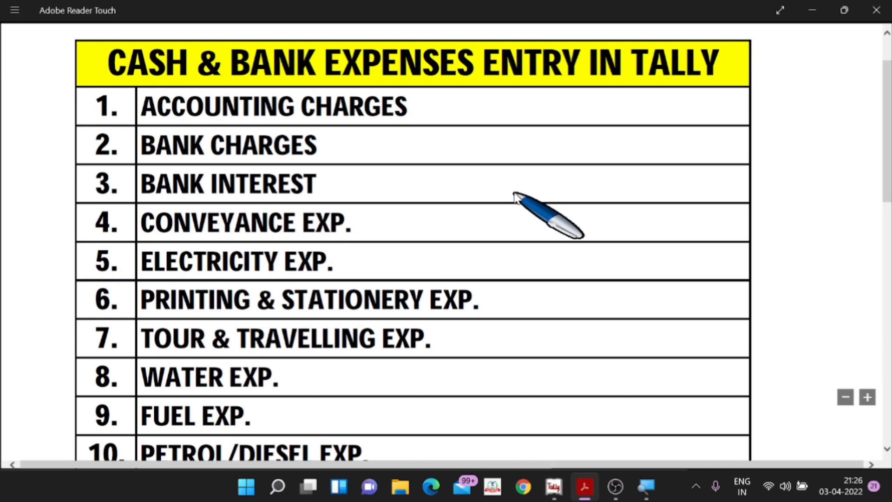
pyautogui.hotkey('alt', 'Tab')
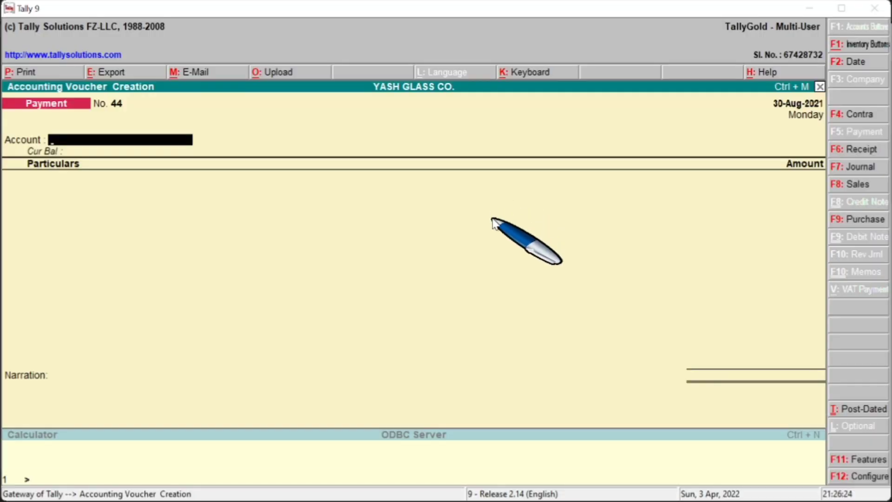
pyautogui.write('Cash')
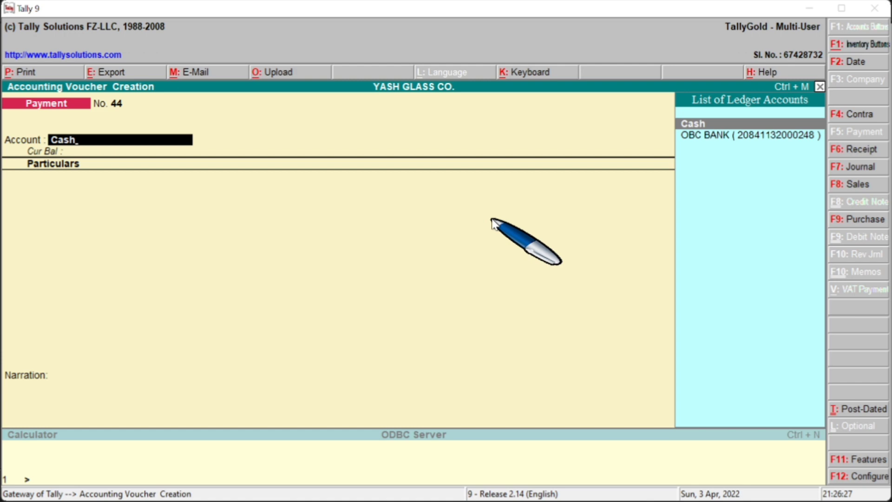
pyautogui.press('Return')
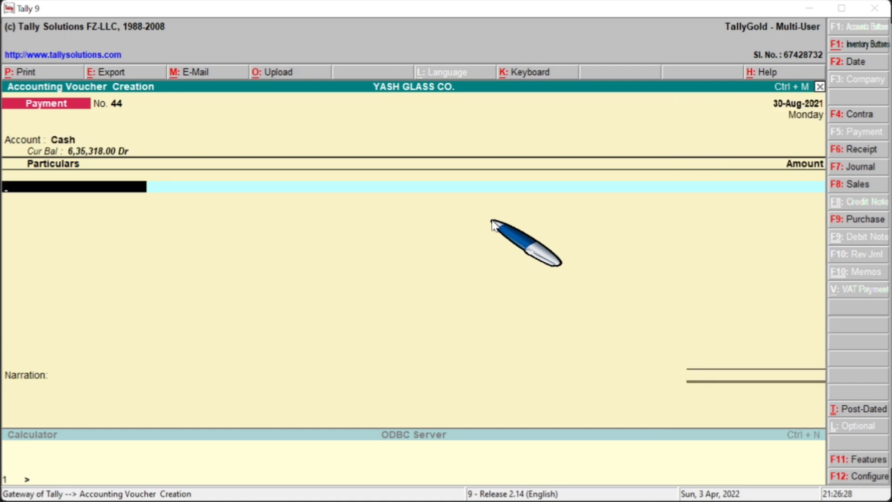
pyautogui.write('Ele')
pyautogui.press('Return')
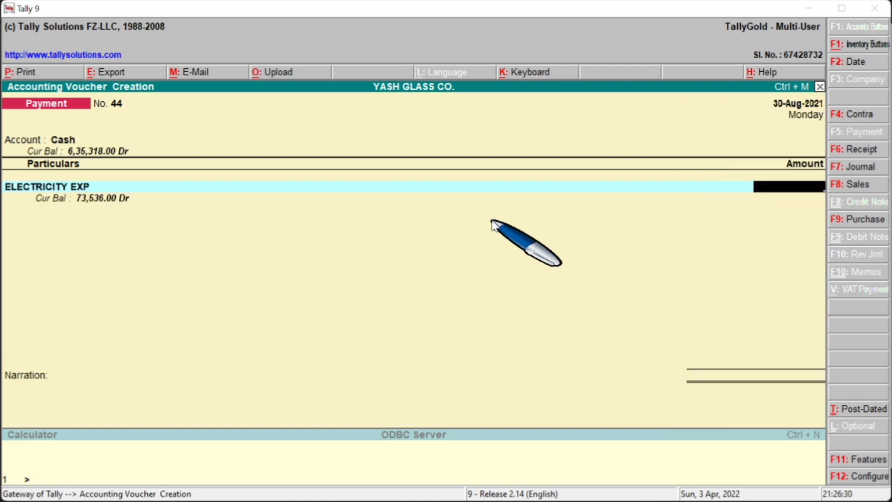
pyautogui.press('Escape')
# - Check the expense list in Adobe Reader, return to Tally and fill the payment voucher with Cash and PRINTING & STATIONER EXP
pyautogui.hotkey('alt', 'Tab')
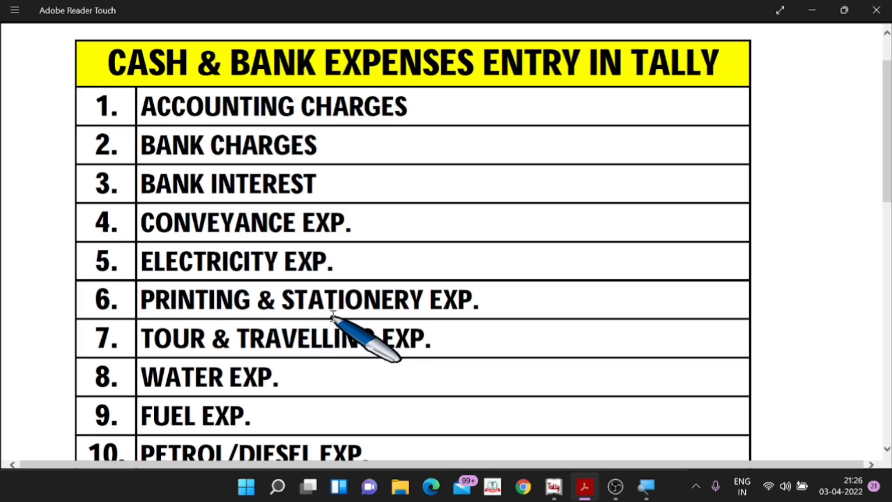
pyautogui.hotkey('alt', 'Tab')
pyautogui.click(473, 175)
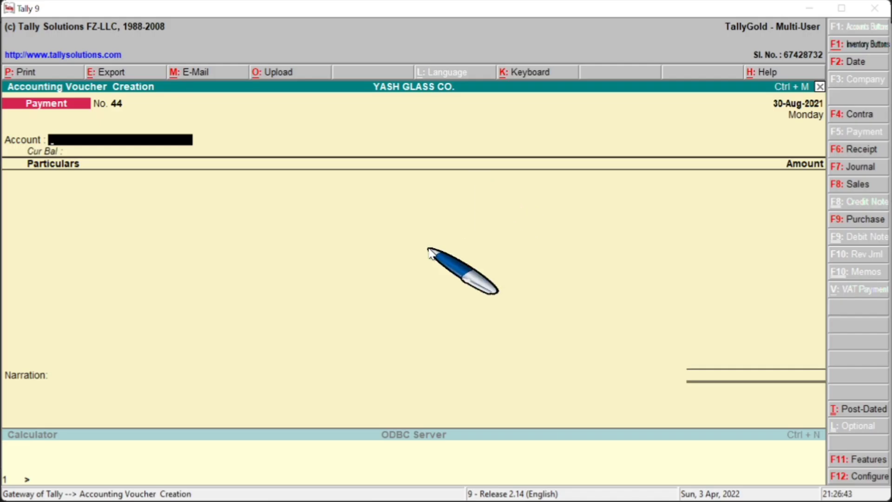
pyautogui.write('Cash')
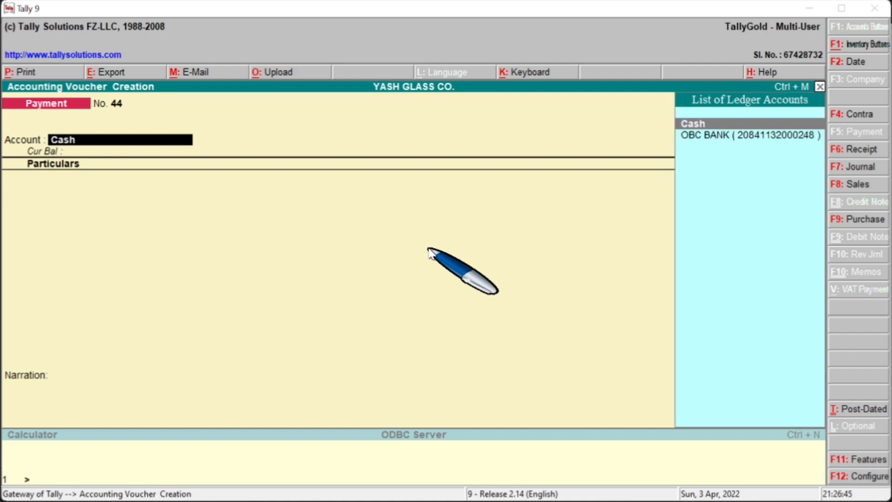
pyautogui.press('Return')
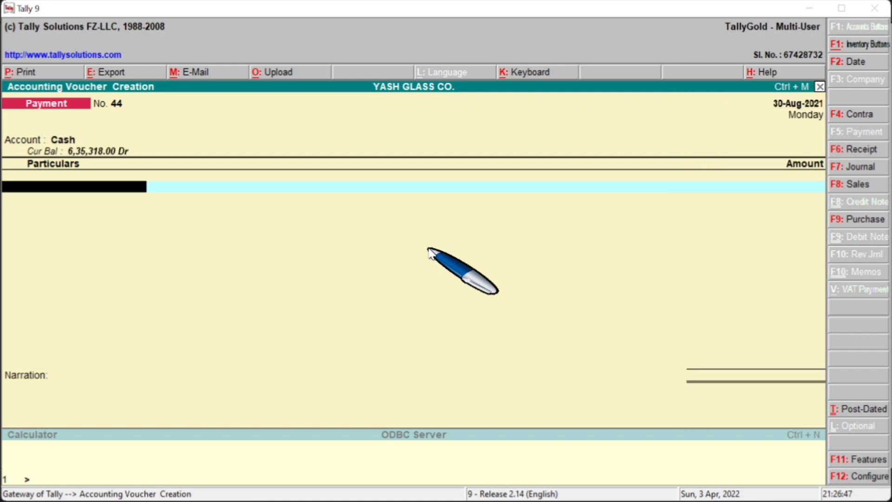
pyautogui.write('Prin')
pyautogui.press('Return')
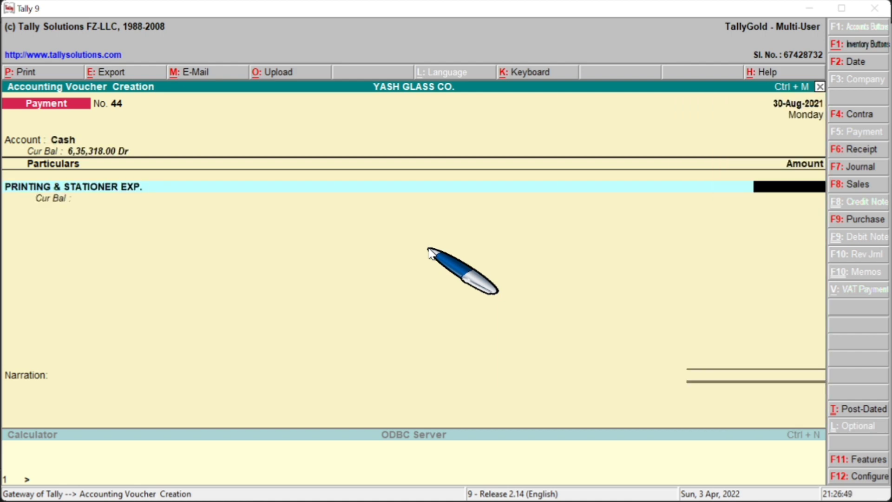
# - Enter 500 as the printing and stationery amount and complete the voucher up to its acceptance, leaving the narration empty
pyautogui.write('500')
pyautogui.press('Return')
pyautogui.press('Return')
pyautogui.press('Return')
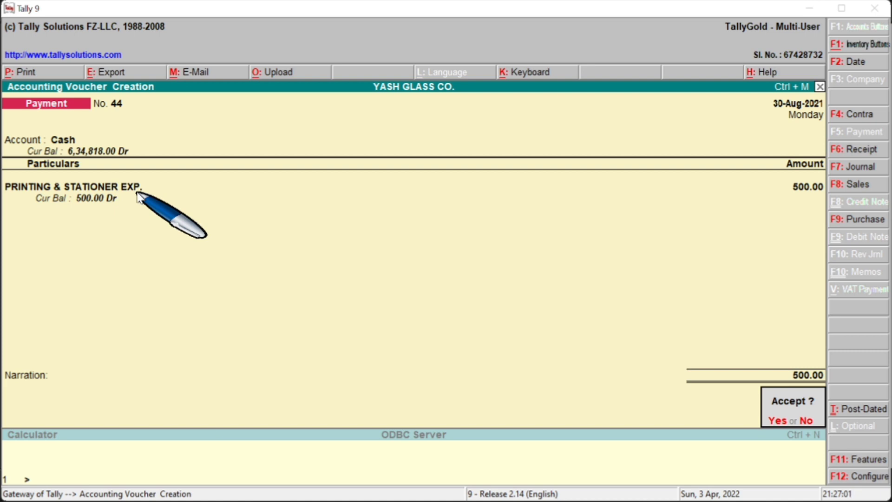
# - Hold off accepting the voucher and open the PRINTING & STATIONER EXP. ledger to examine the group it falls under
pyautogui.press('n')
pyautogui.press('Return')
pyautogui.press('Return')
pyautogui.hotkey('ctrl', 'Return')
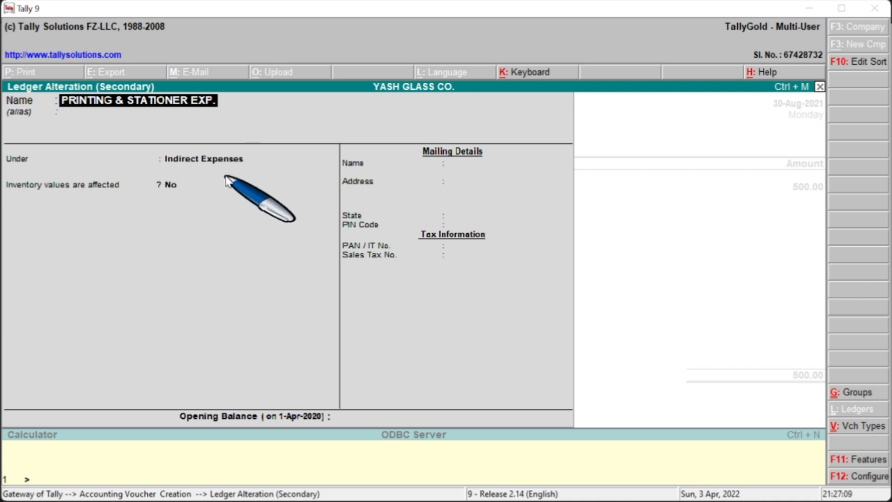
pyautogui.press('Return')
pyautogui.press('Return')
pyautogui.hotkey('ctrl', 'a')
pyautogui.press('Return')
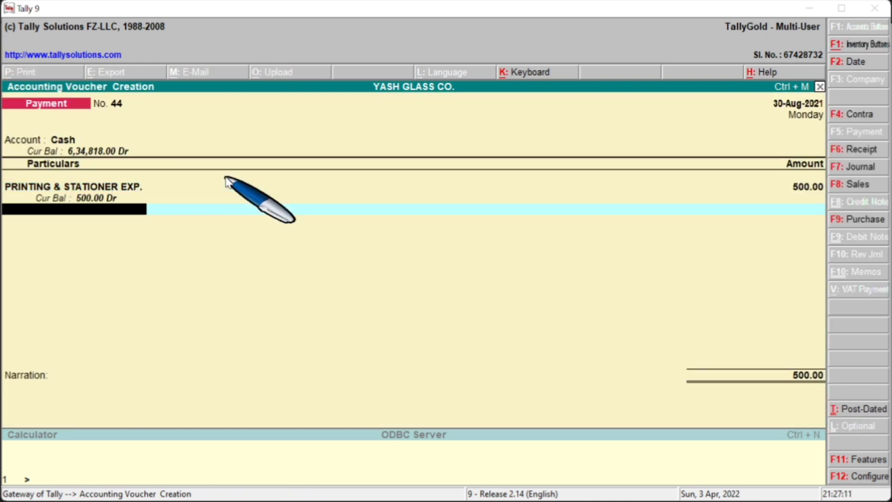
# - Finish and save the cash payment voucher for the printing and stationery expense
pyautogui.press('Return')
pyautogui.press('Return')
pyautogui.press('Return')
# - Switch to Adobe Reader to check the next item in the expense list, and return to Tally
pyautogui.hotkey('alt', 'Tab')
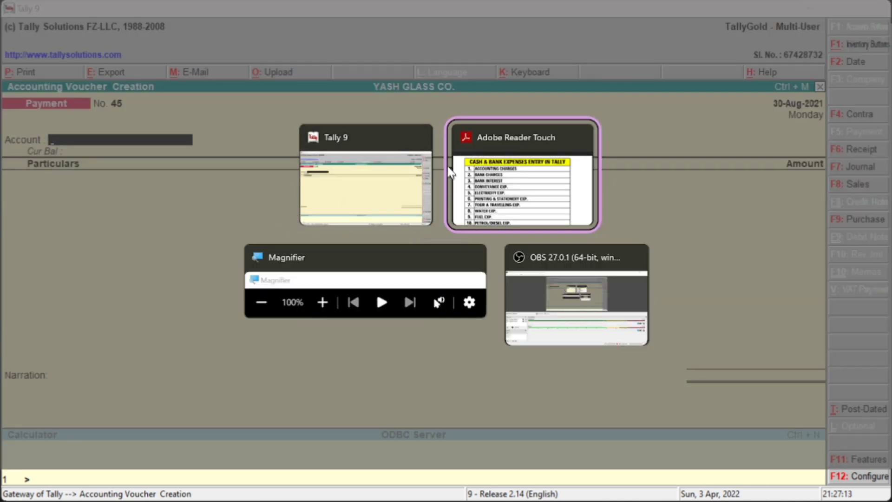
pyautogui.click(452, 181)
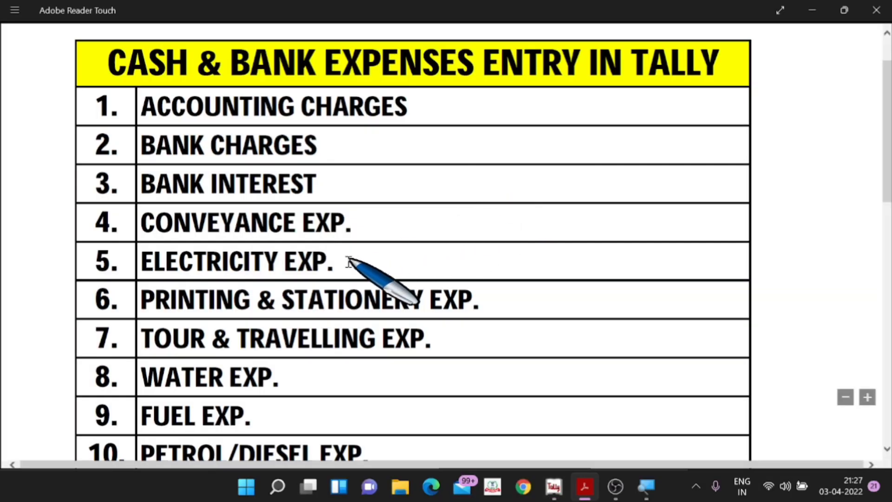
pyautogui.scroll(-2, 311, 299)
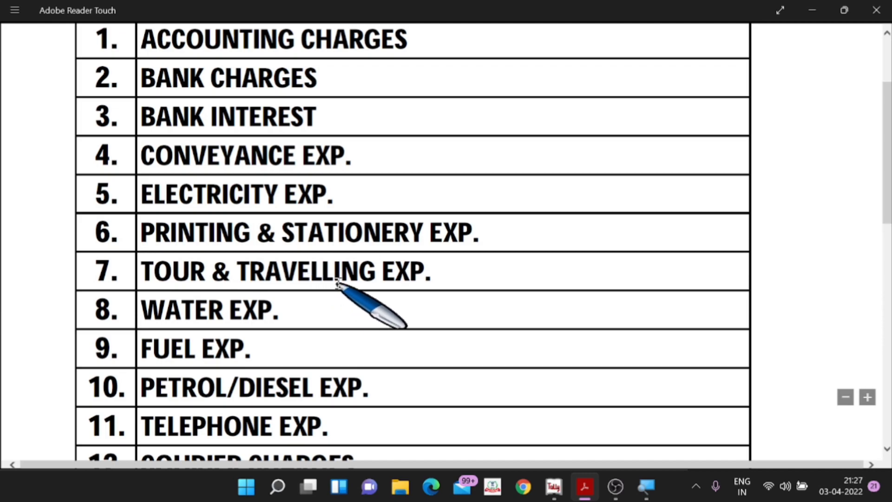
pyautogui.hotkey('alt', 'Tab')
pyautogui.click(513, 191)
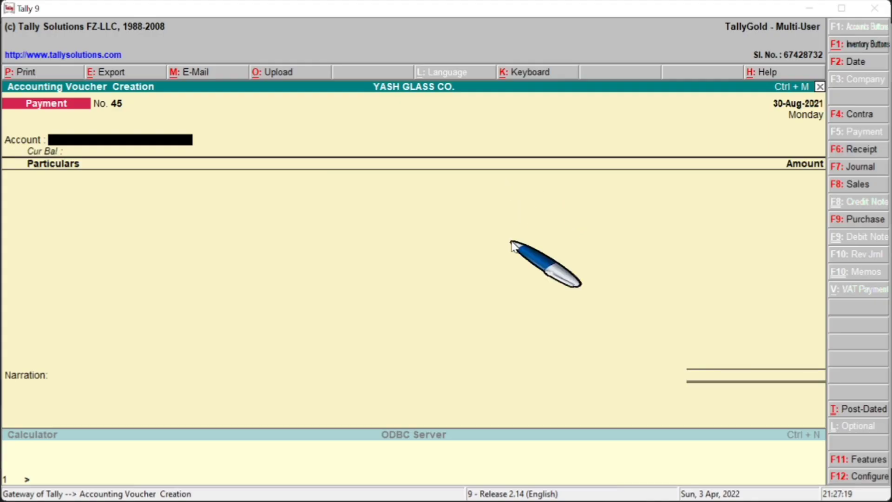
# - Record and save a payment voucher of 1500 from Cash for Tour & Travelling, leaving the narration empty
pyautogui.write('Cash')
pyautogui.press('Return')
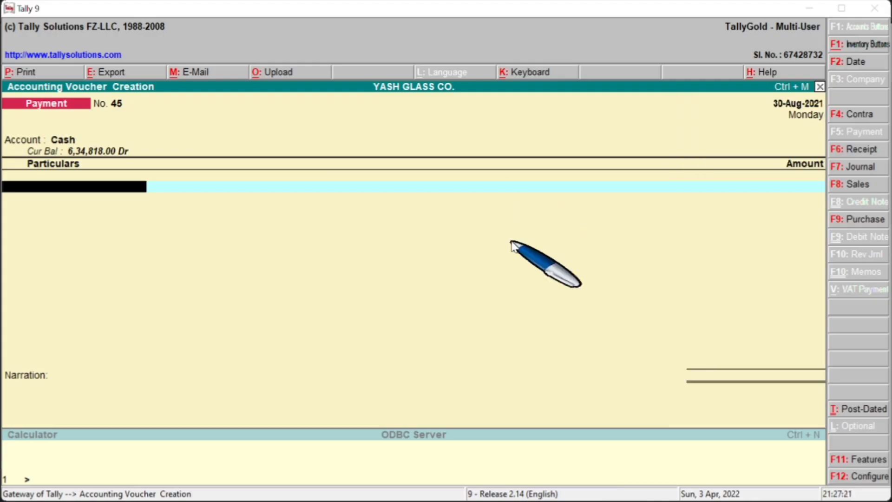
pyautogui.write('Tour')
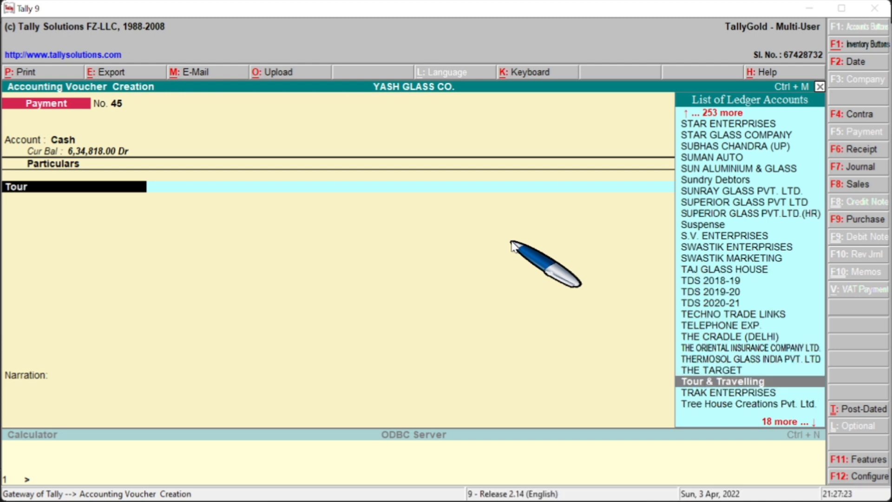
pyautogui.press('Return')
pyautogui.write('1500')
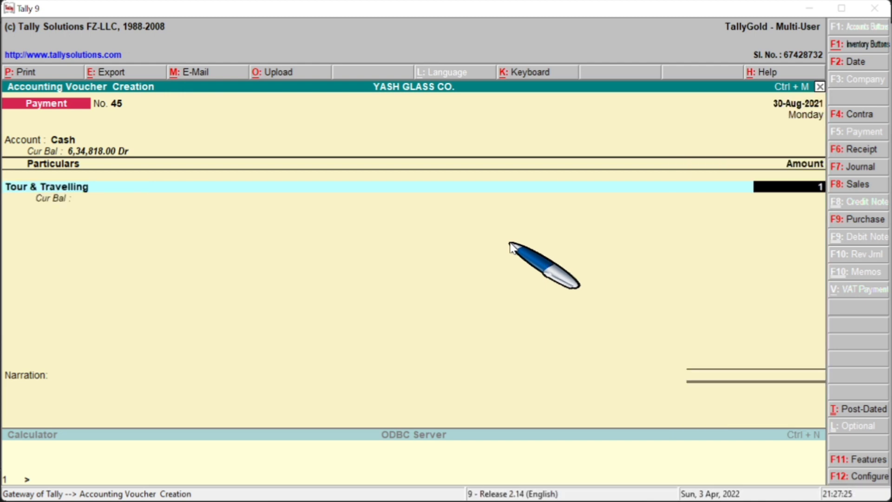
pyautogui.press('Return')
pyautogui.press('Return')
pyautogui.press('Return')
pyautogui.press('Return')
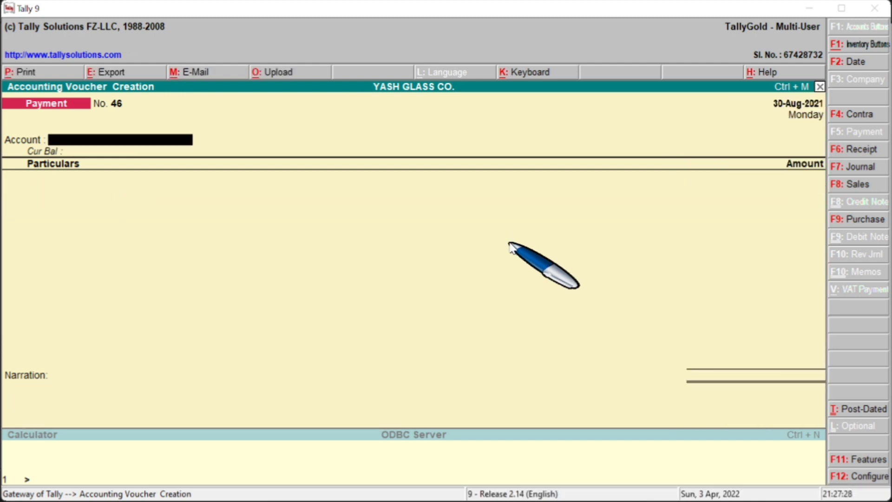
# - Check the expense list in Adobe Reader, return to Tally and set Cash as the account of the blank payment voucher
pyautogui.hotkey('alt', 'Tab')
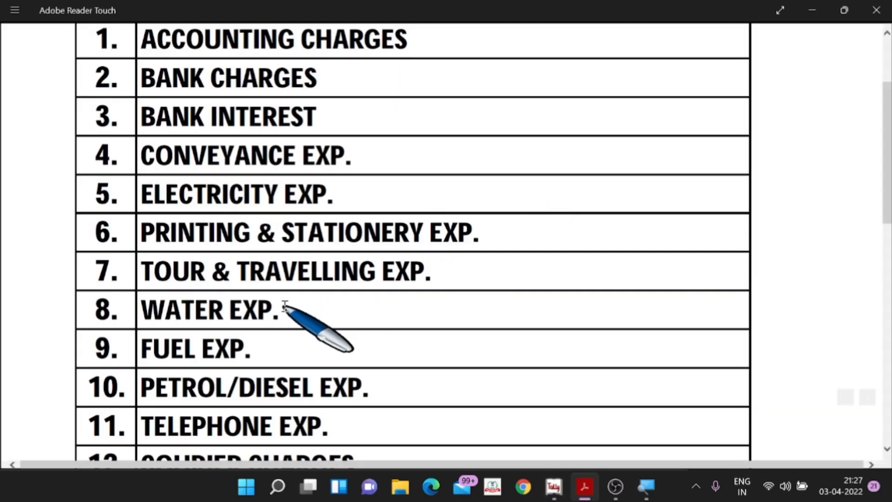
pyautogui.scroll(-2, 285, 307)
pyautogui.hotkey('alt', 'Tab')
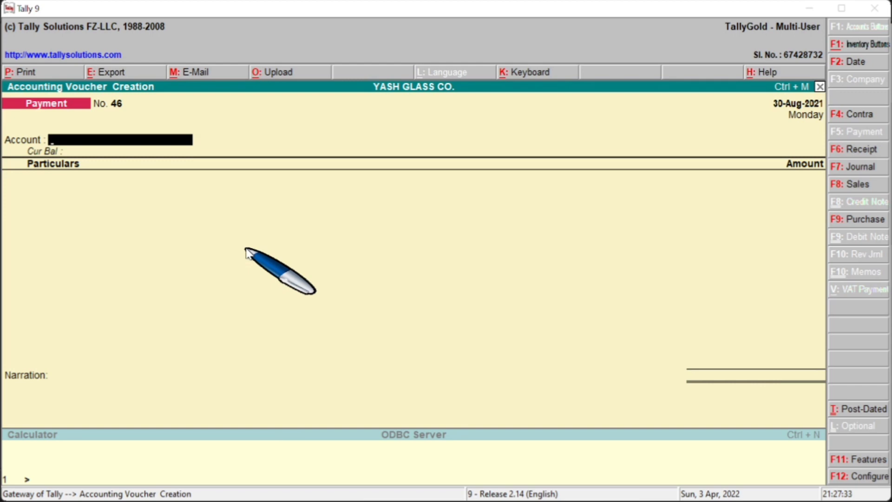
pyautogui.write('Cash')
pyautogui.press('Return')
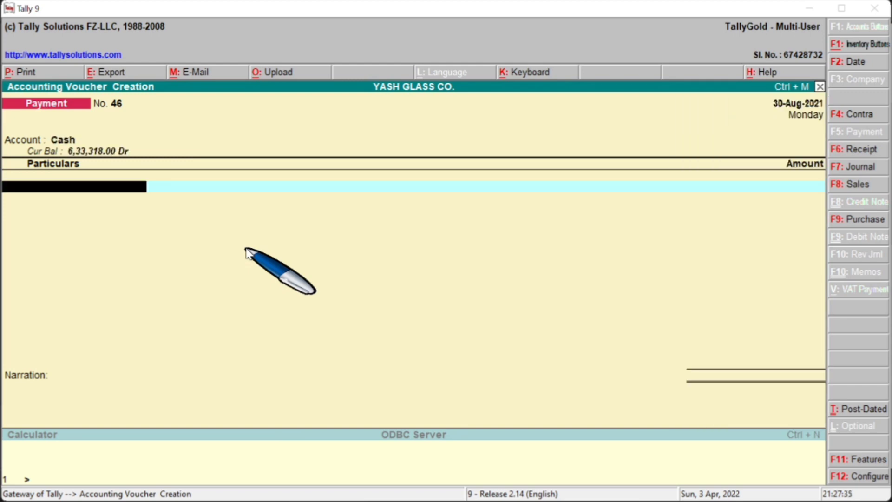
# - Create a ledger named Water Charges under Indirect Expenses from the voucher's particulars line
pyautogui.write('Wa')
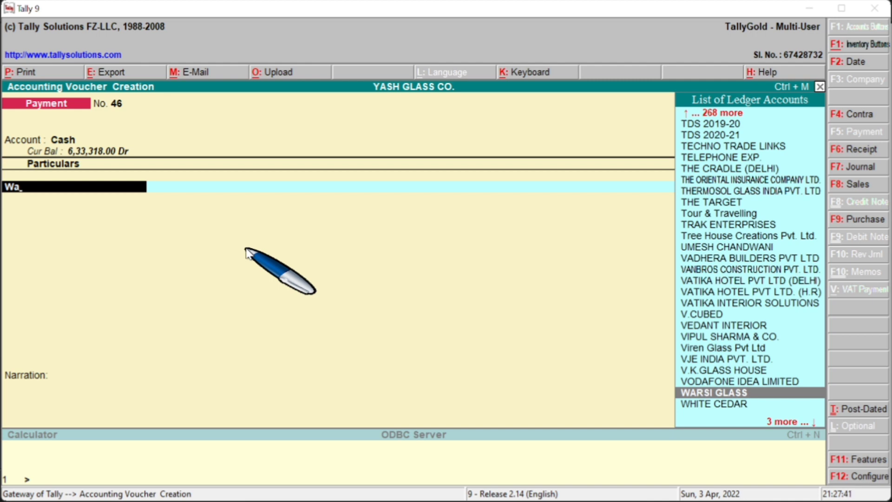
pyautogui.hotkey('alt', 'c')
pyautogui.write('Water')
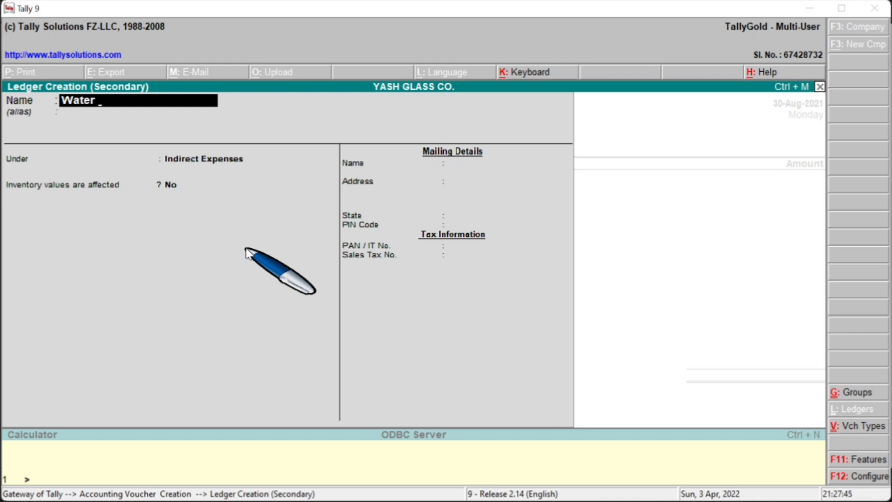
pyautogui.write(' Charges')
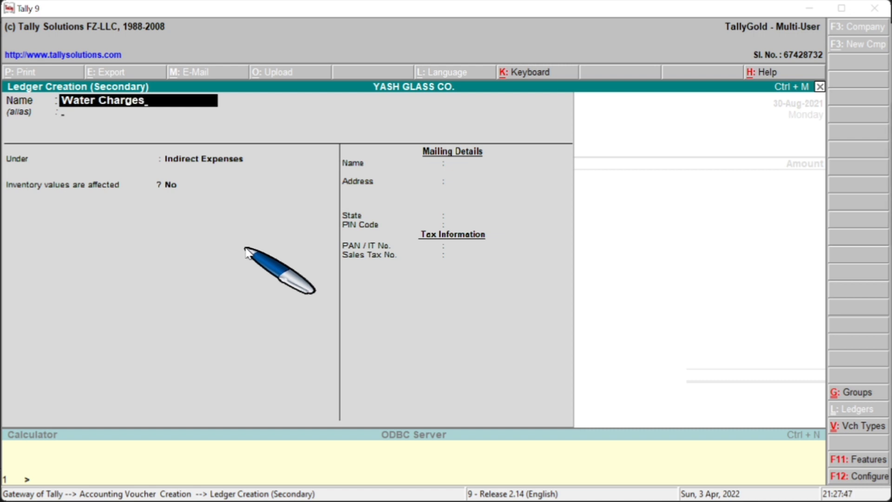
pyautogui.press('Return')
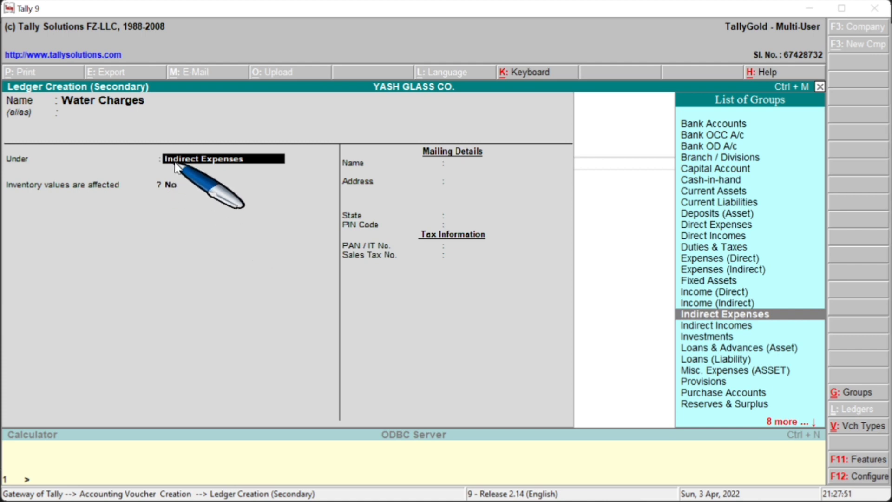
pyautogui.press('Return')
pyautogui.hotkey('ctrl', 'a')
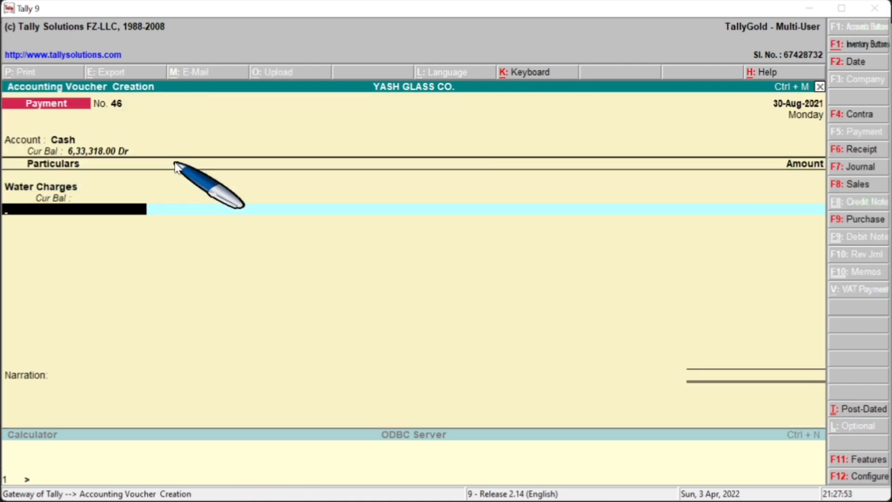
# - Enter 450 as the water charges amount and save the payment voucher without a narration
pyautogui.write('450')
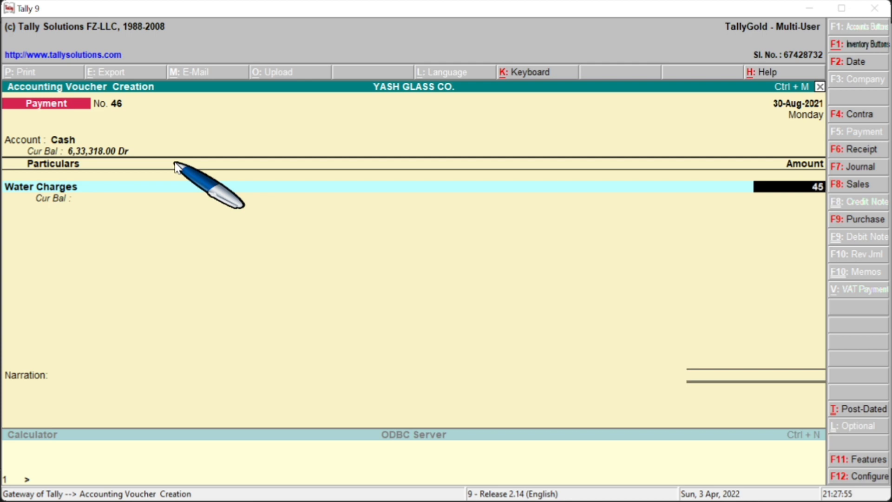
pyautogui.press('Return')
pyautogui.press('Return')
pyautogui.press('Return')
pyautogui.press('Return')
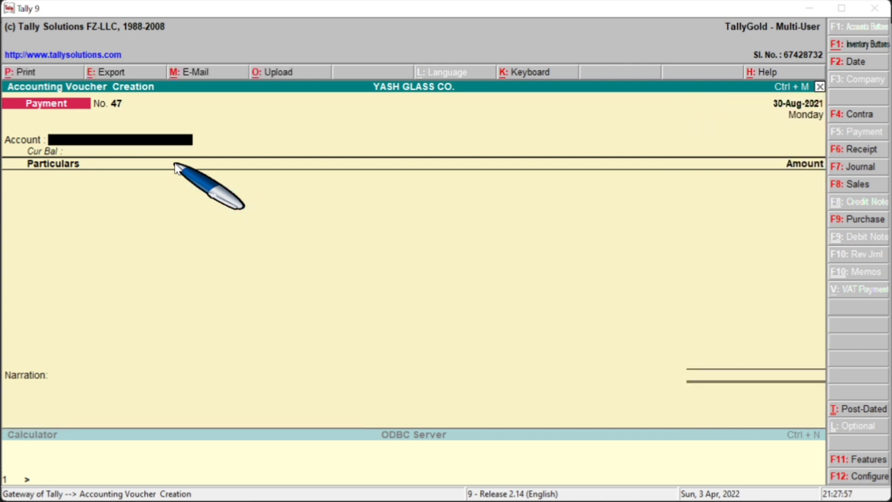
# - Consult the expense list in Adobe Reader for the item after water, return to Tally and choose Cash as the paying account
pyautogui.hotkey('alt', 'Tab')
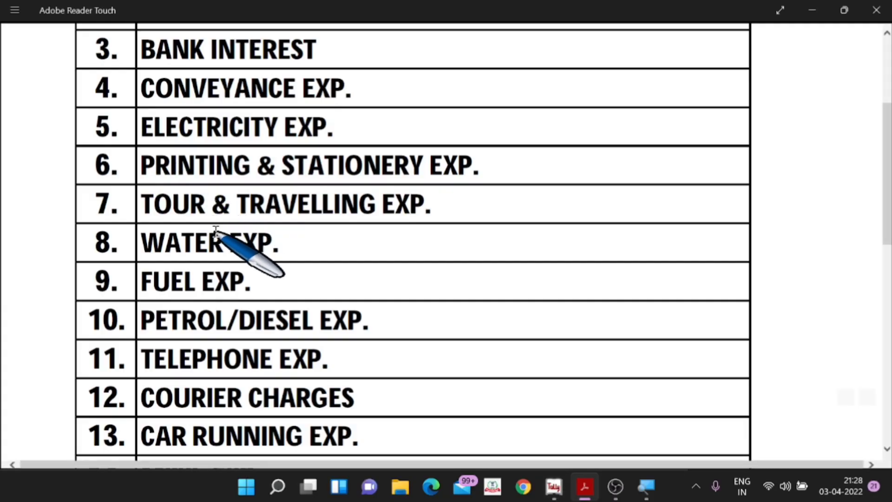
pyautogui.scroll(-2, 213, 230)
pyautogui.hotkey('alt', 'Tab')
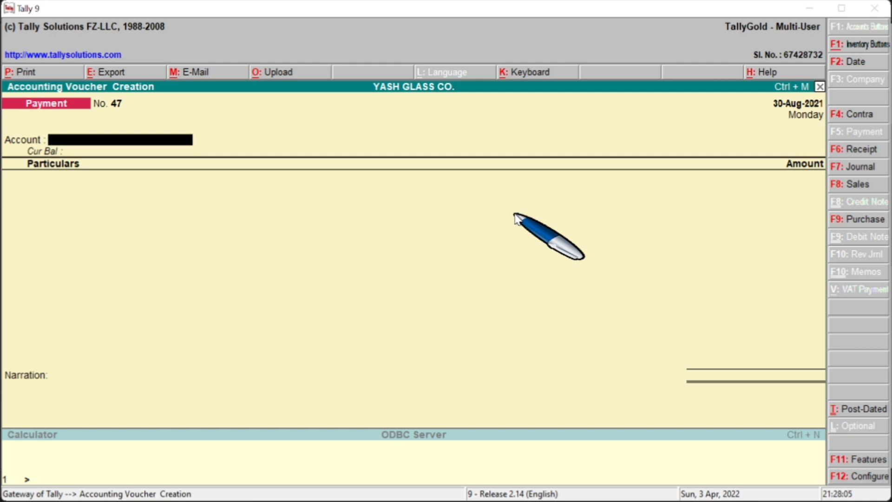
pyautogui.write('Cash')
pyautogui.press('Return')
# - Create a ledger named Fuel Exp. under Indirect Expenses from the voucher's particulars line
pyautogui.write('Fe')
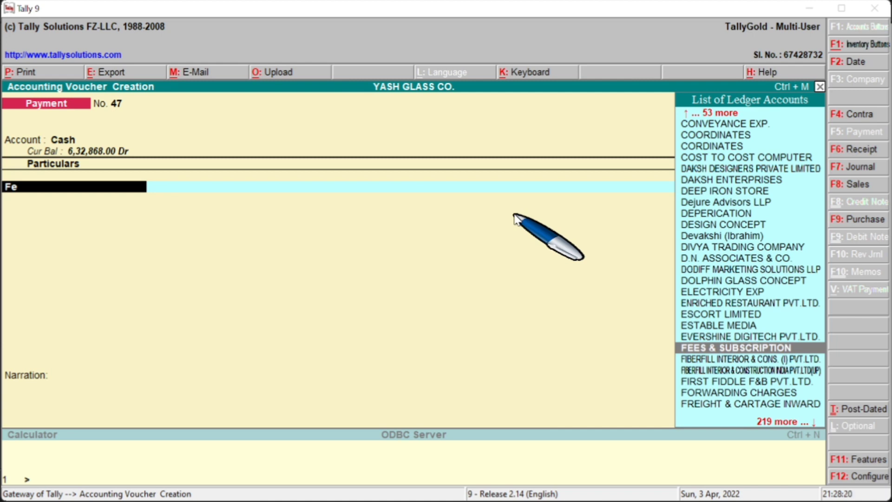
pyautogui.hotkey('alt', 'c')
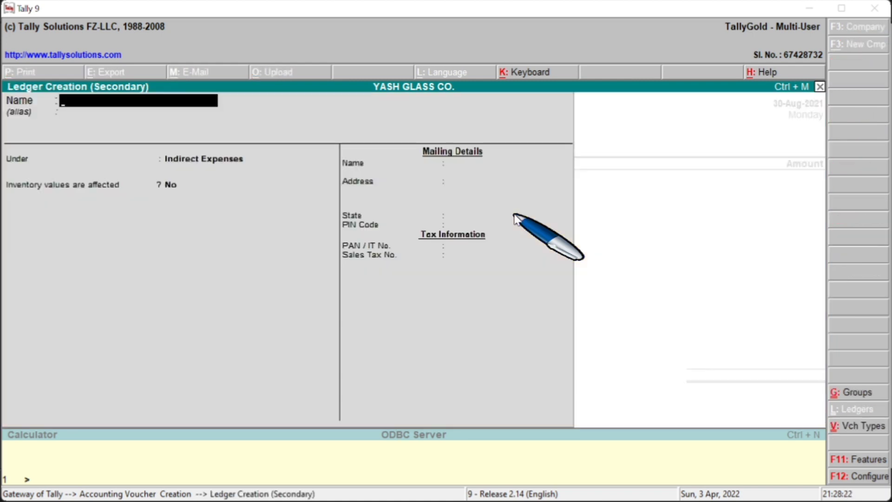
pyautogui.write('Fuel Exp.')
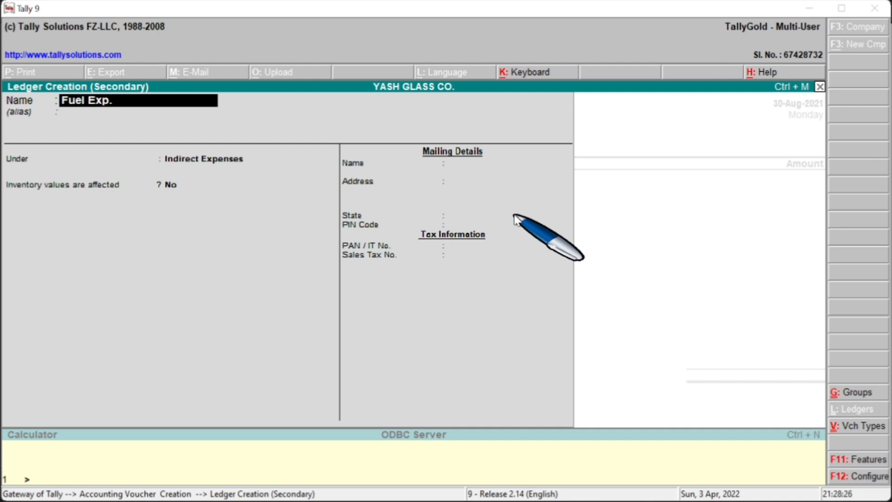
pyautogui.press('Return')
pyautogui.press('Return')
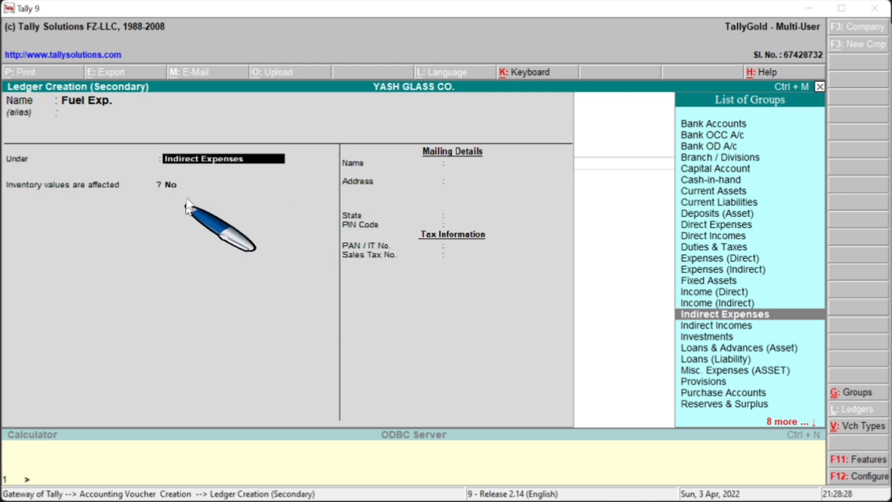
pyautogui.hotkey('ctrl', 'a')
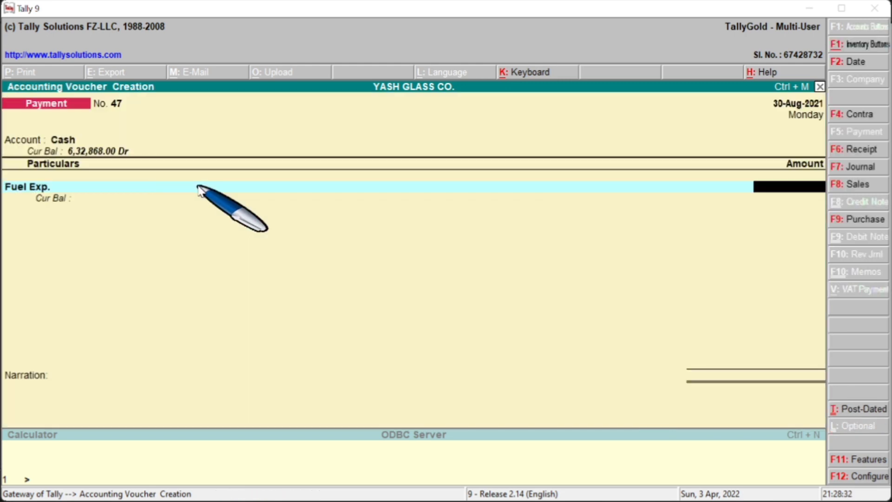
# - Enter 2000 as the fuel expense amount and save the payment voucher without a narration
pyautogui.write('2000')
pyautogui.press('Return')
pyautogui.press('Return')
pyautogui.press('Return')
pyautogui.press('Return')
# - Record and save a payment voucher of 750 from the OBC BANK account for TELEPHONE EXP., leaving the narration empty
pyautogui.write('Obc')
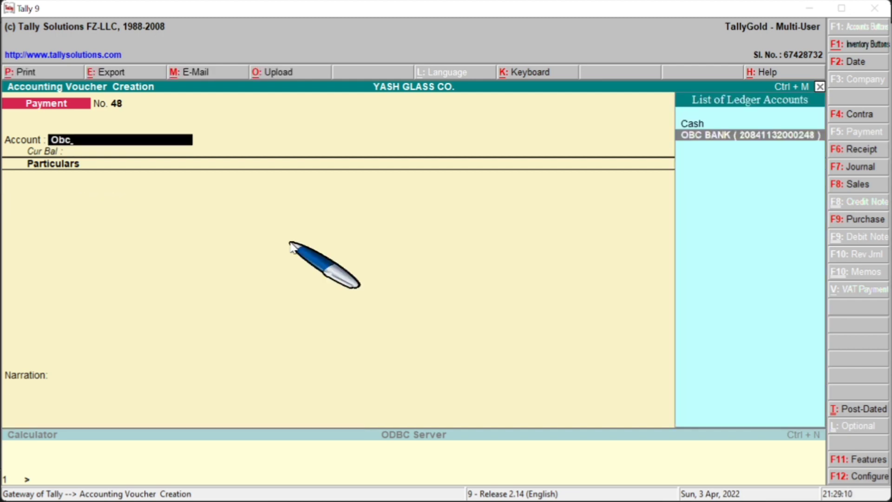
pyautogui.press('Return')
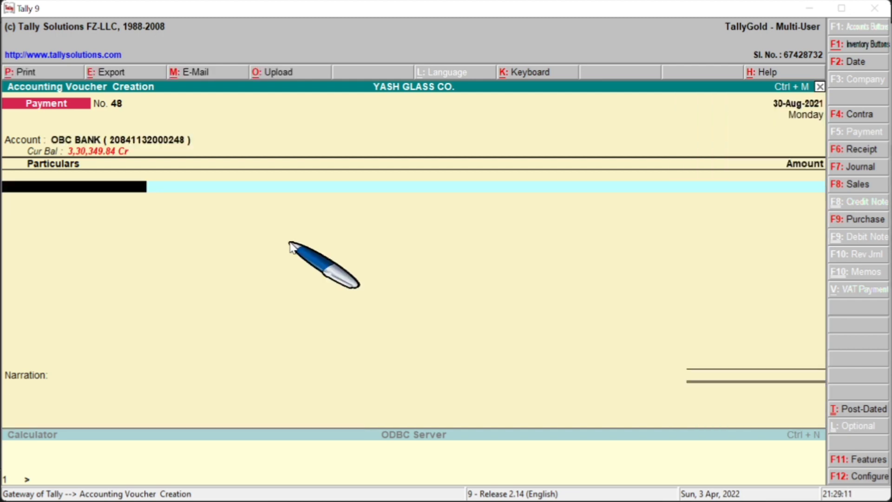
pyautogui.write('Tel')
pyautogui.press('Return')
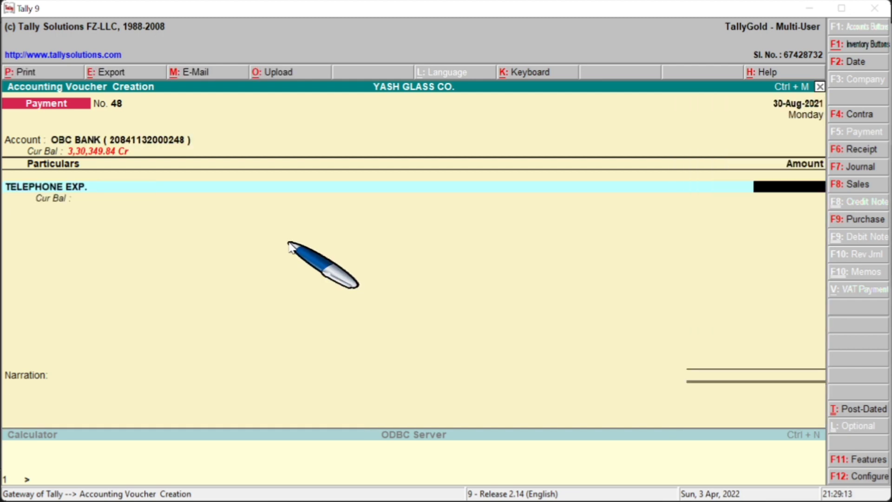
pyautogui.write('750')
pyautogui.press('Return')
pyautogui.press('Return')
pyautogui.press('Return')
pyautogui.press('Return')
# - Switch to Adobe Reader to check which expenses follow telephone in the list, and return to Tally
pyautogui.hotkey('alt', 'Tab')
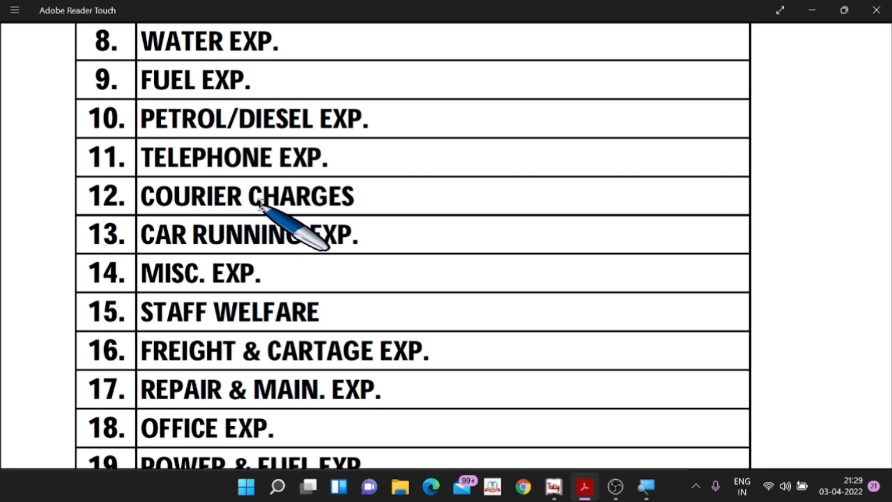
pyautogui.hotkey('alt', 'Tab')
pyautogui.hotkey('alt', 'Tab')
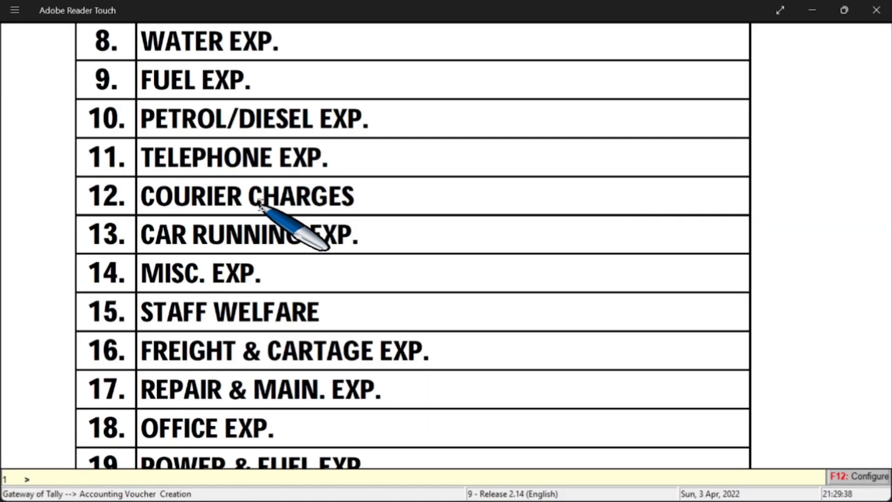
pyautogui.hotkey('alt', 'Tab')
# - Set Cash as the account of the new payment voucher, clearing and re-entering the name to correct its spelling
pyautogui.write('cash')
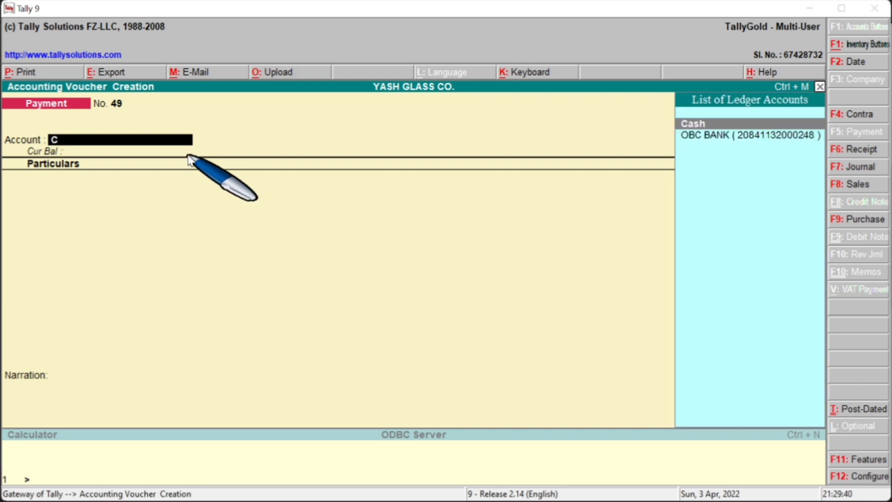
pyautogui.press('Return')
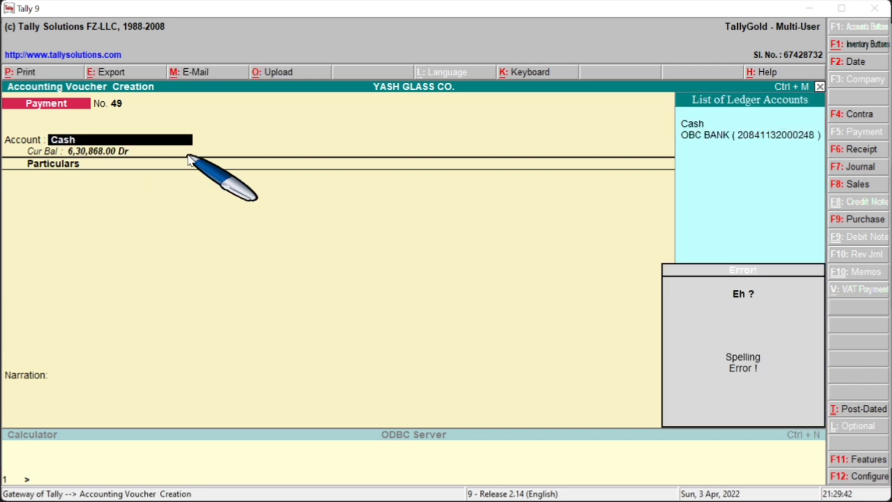
pyautogui.press('BackSpace')
pyautogui.press('BackSpace')
pyautogui.press('BackSpace')
pyautogui.press('BackSpace')
pyautogui.press('BackSpace')
pyautogui.press('BackSpace')
pyautogui.write('Cash')
pyautogui.press('Return')
# - Check the entries around courier charges and misc. expenses in the Adobe Reader list, and return to Tally
pyautogui.hotkey('alt', 'Tab')
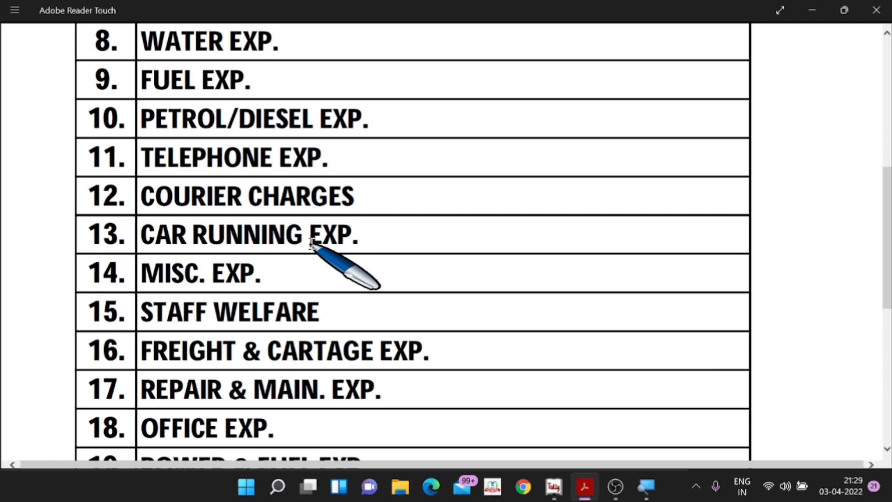
pyautogui.hotkey('alt', 'Tab')
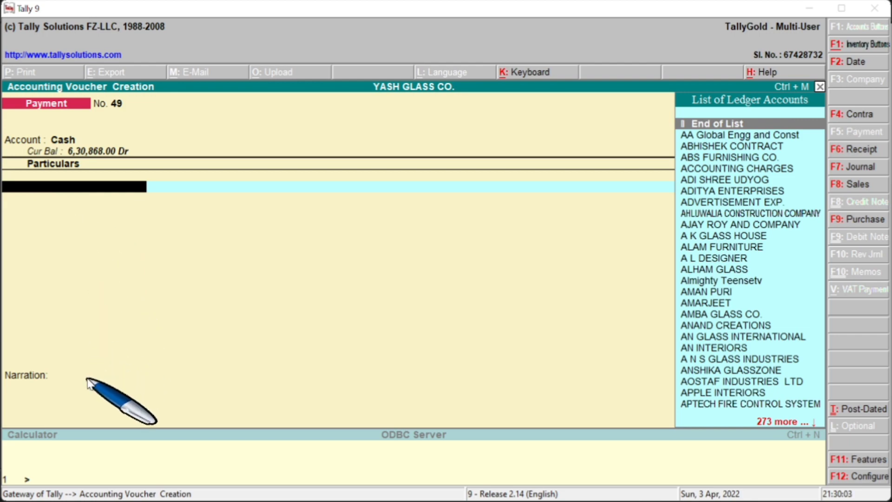
pyautogui.hotkey('alt', 'Tab')
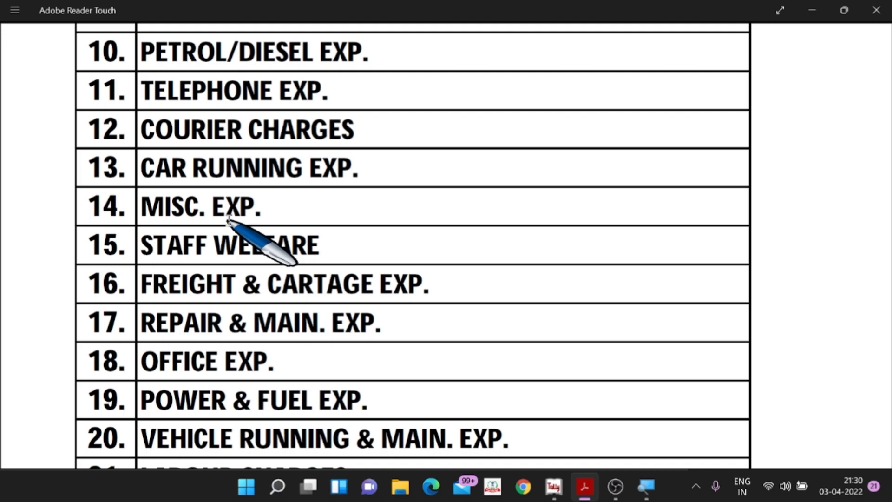
pyautogui.hotkey('alt', 'Tab')
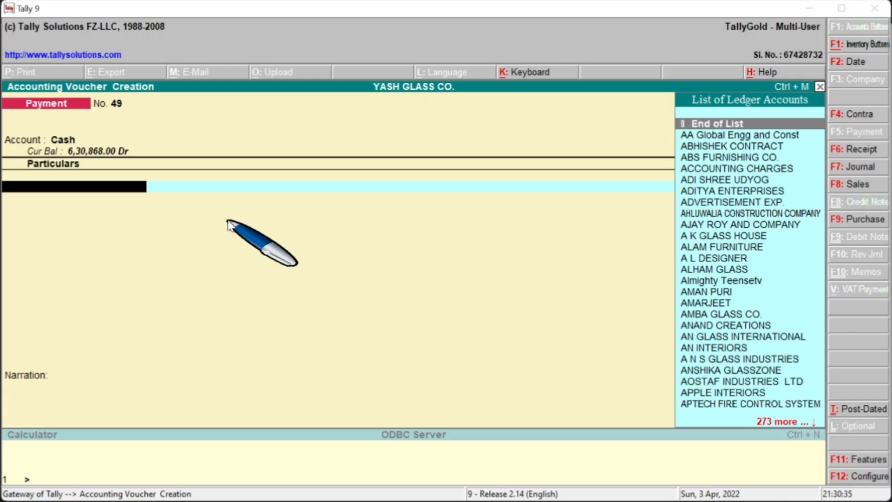
# - Record 250 against MISC.EXP. in the Cash payment voucher and save it without a narration
pyautogui.write('Mis')
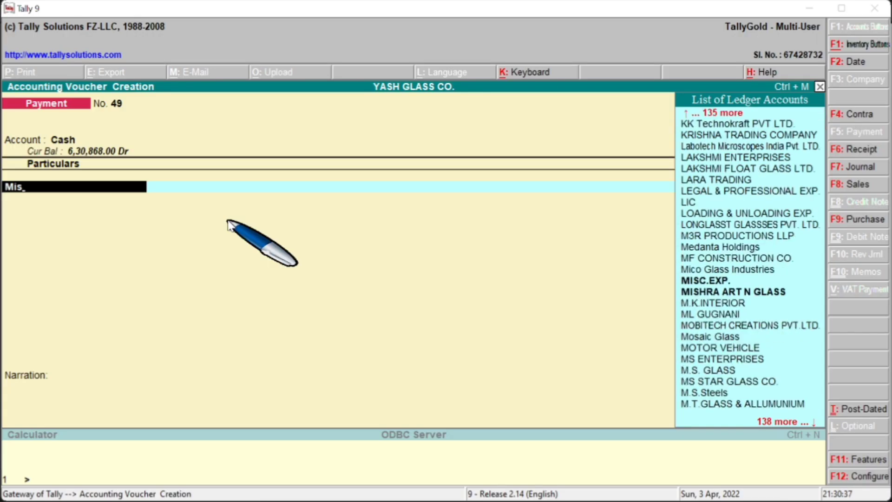
pyautogui.press('Return')
pyautogui.write('250')
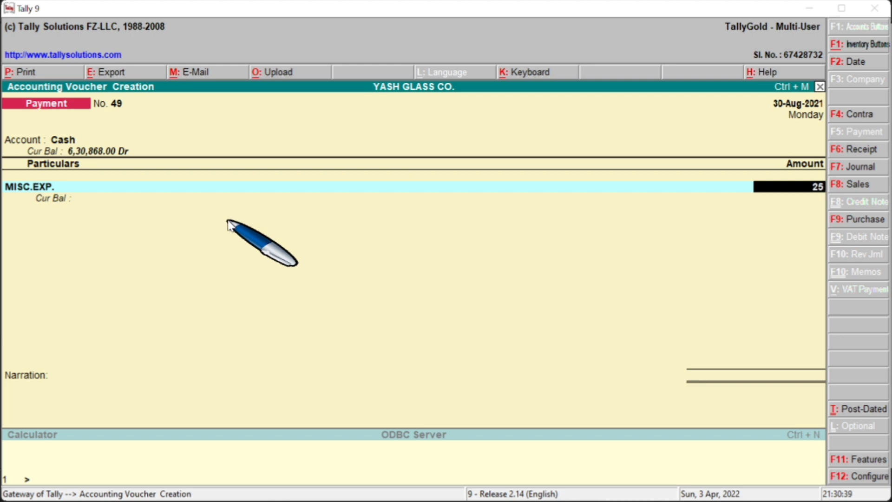
pyautogui.press('Return')
pyautogui.press('Return')
pyautogui.press('Return')
pyautogui.press('Escape')
pyautogui.hotkey('ctrl', 'a')
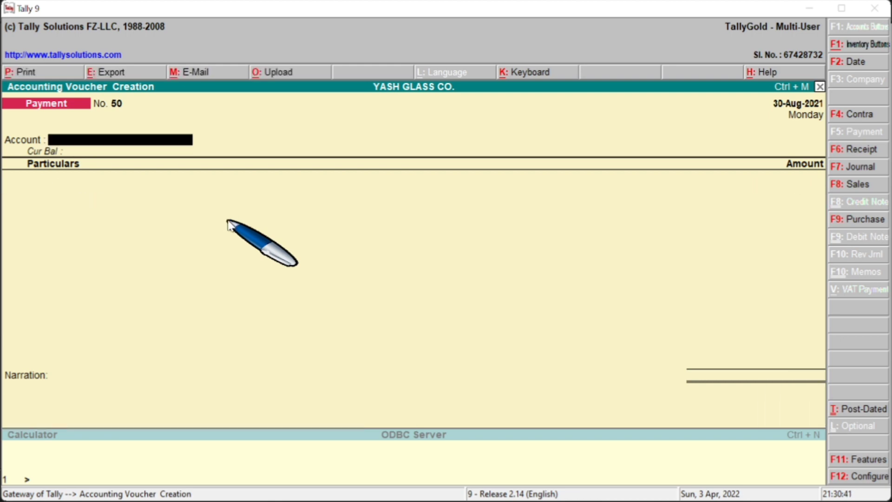
# - Switch to Adobe Reader to review the expense list from staff welfare to bank other charges, and return to Tally
pyautogui.hotkey('alt', 'Tab')
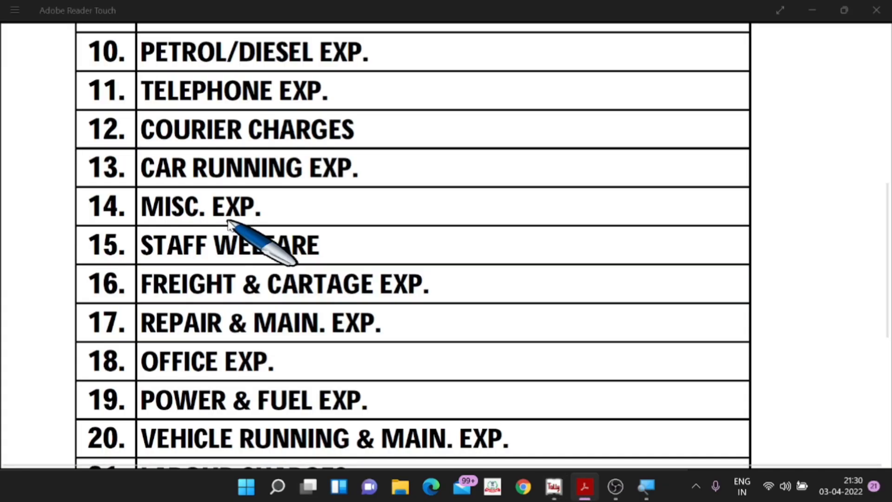
pyautogui.hotkey('alt', 'Tab')
pyautogui.hotkey('alt', 'Tab')
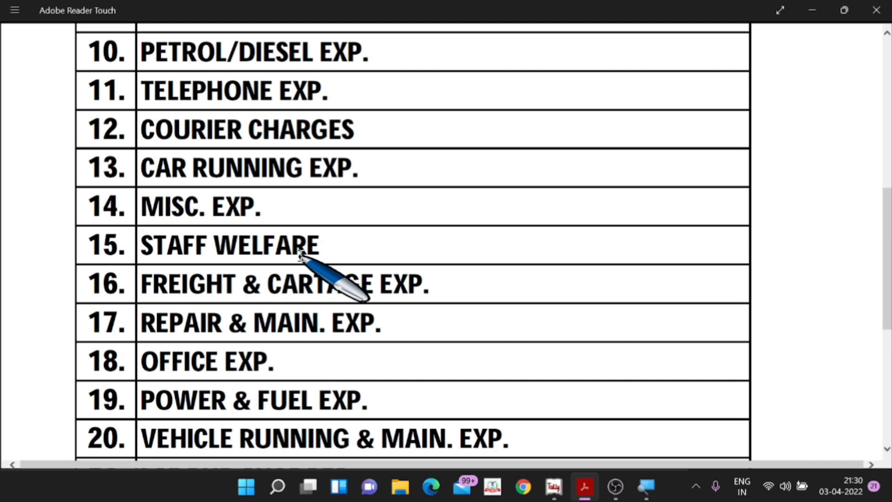
pyautogui.scroll(-2, 315, 299)
pyautogui.scroll(-1, 312, 258)
pyautogui.scroll(-2, 308, 267)
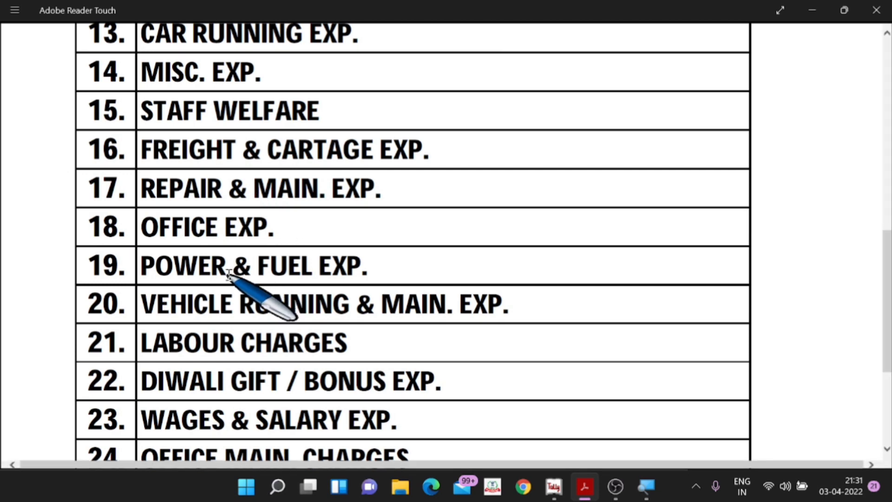
pyautogui.scroll(-3, 230, 275)
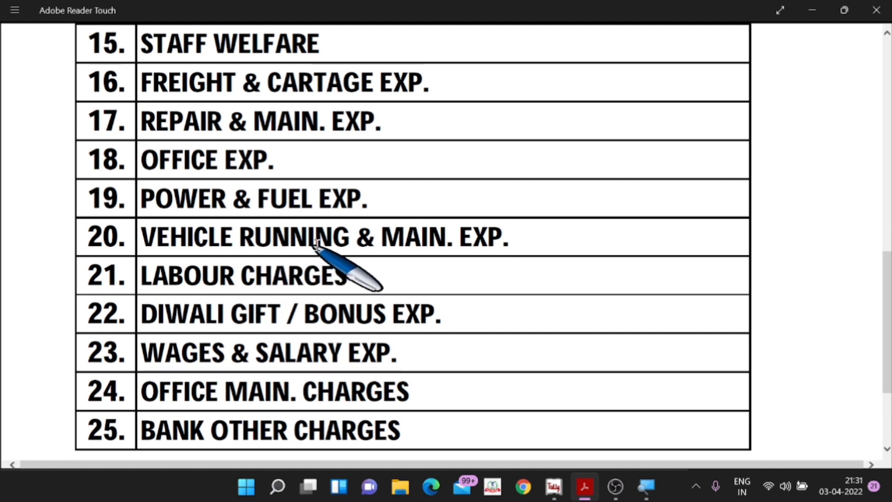
pyautogui.scroll(-3, 400, 246)
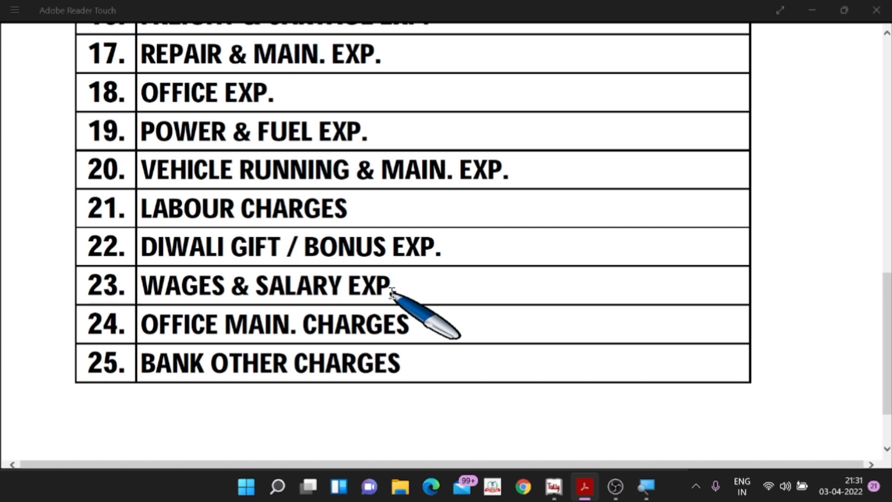
pyautogui.hotkey('alt', 'Tab')
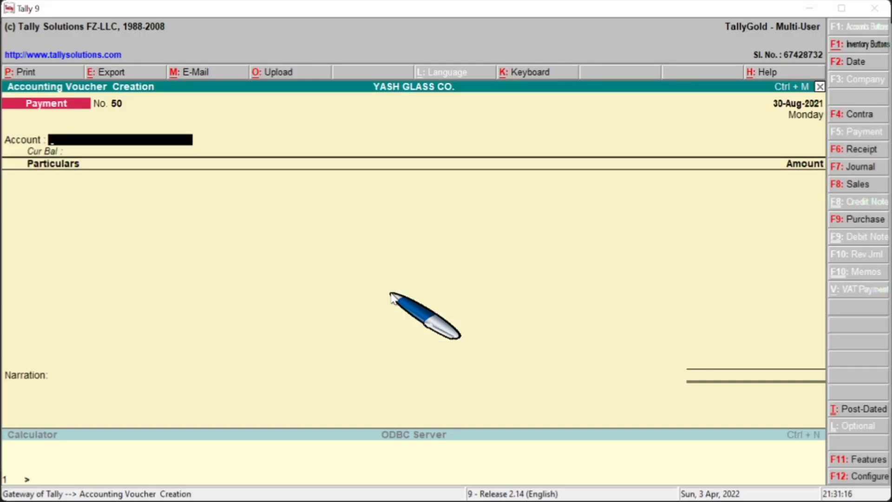
# - Set Cash as the account of the new payment voucher and choose SALARY EXP. as its particulars ledger
pyautogui.write('Cash')
pyautogui.press('Return')
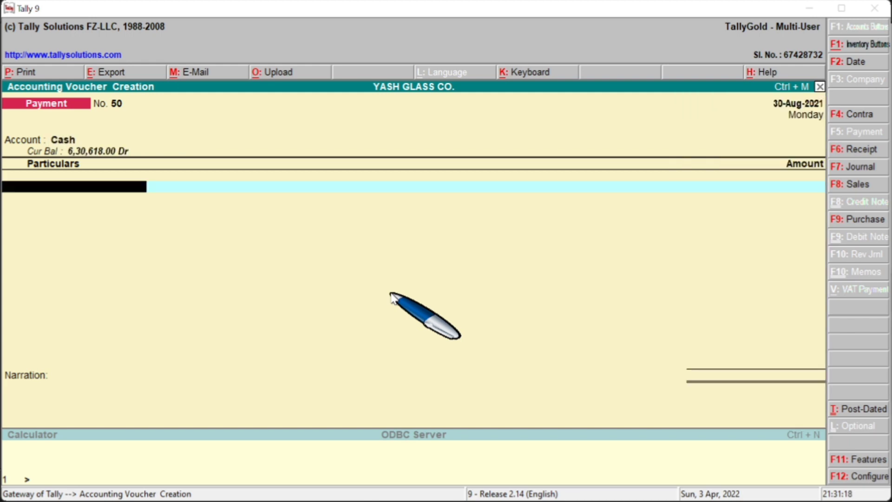
pyautogui.write('Wa')
pyautogui.press('BackSpace')
pyautogui.press('BackSpace')
pyautogui.press('BackSpace')
pyautogui.press('Return')
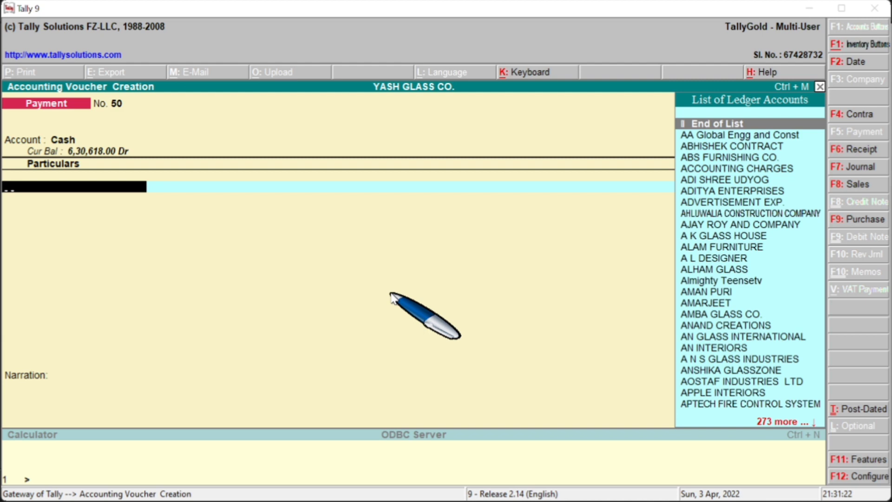
pyautogui.write('Sala')
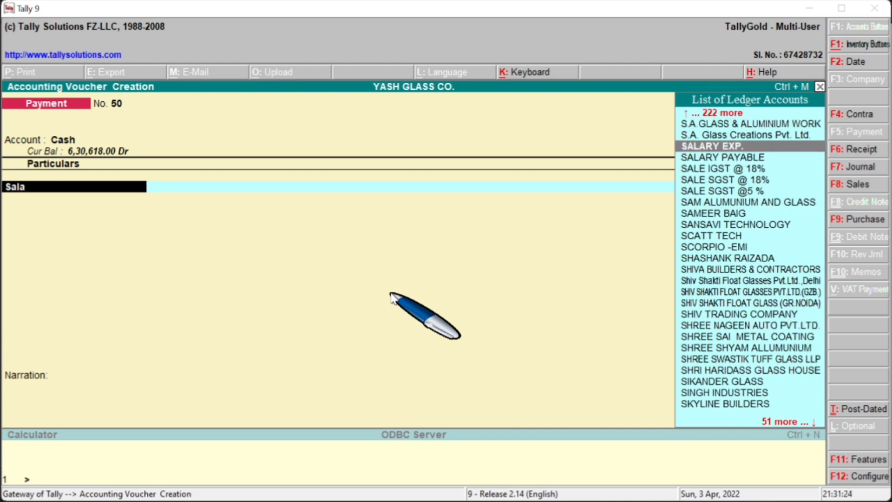
pyautogui.press('Return')
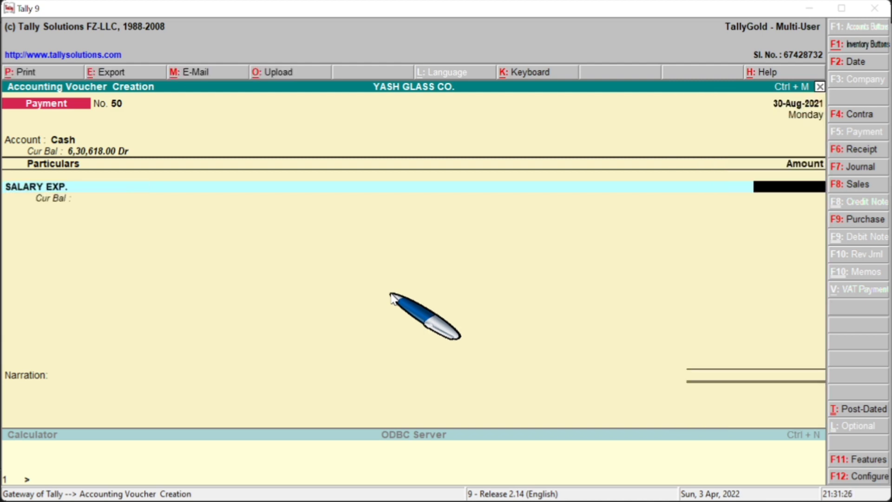
# - Enter 8000 as the salary expense amount and save the Cash payment voucher with an empty narration
pyautogui.write('8000')
pyautogui.press('Return')
pyautogui.press('Return')
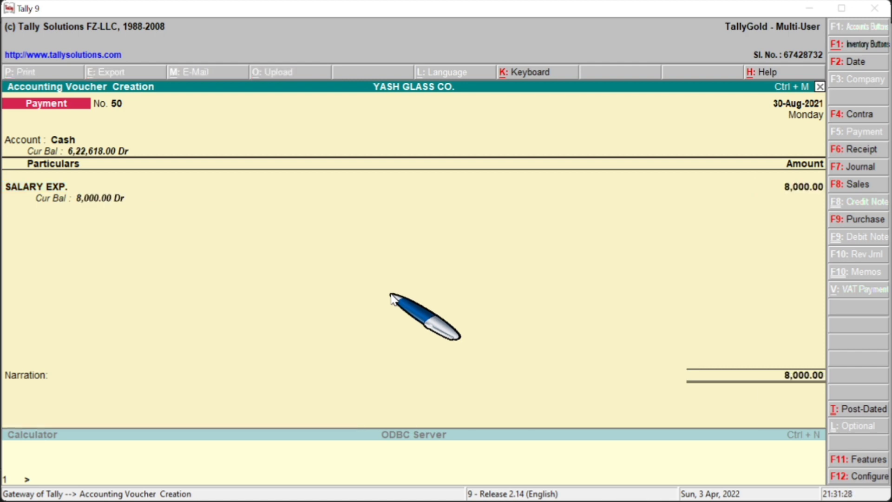
pyautogui.press('Return')
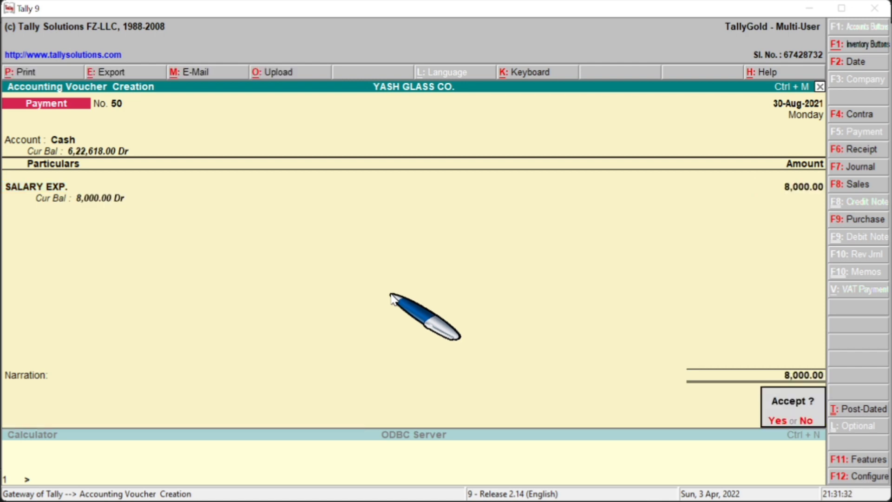
pyautogui.hotkey('alt', 'Tab')
pyautogui.hotkey('alt', 'Tab')
pyautogui.press('Return')
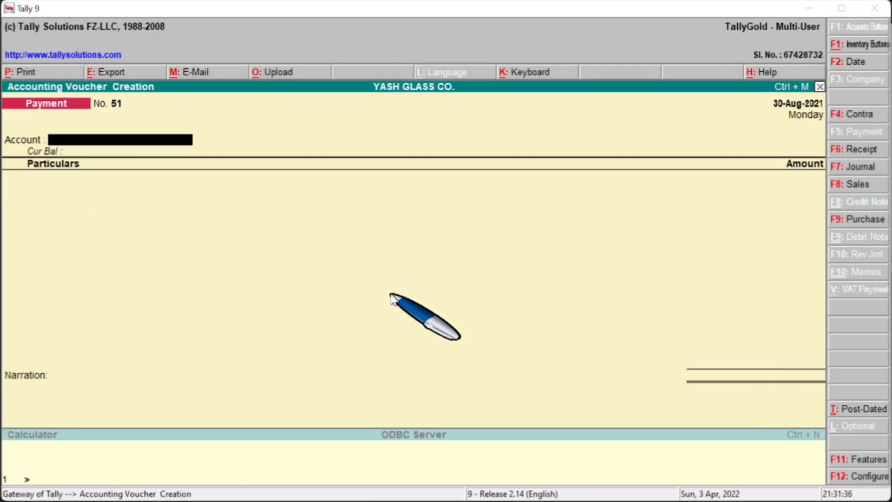
# - Record and save a payment voucher of 8000 from the OBC BANK account for SALARY EXP., leaving the narration empty
pyautogui.write('Ob')
pyautogui.press('Return')
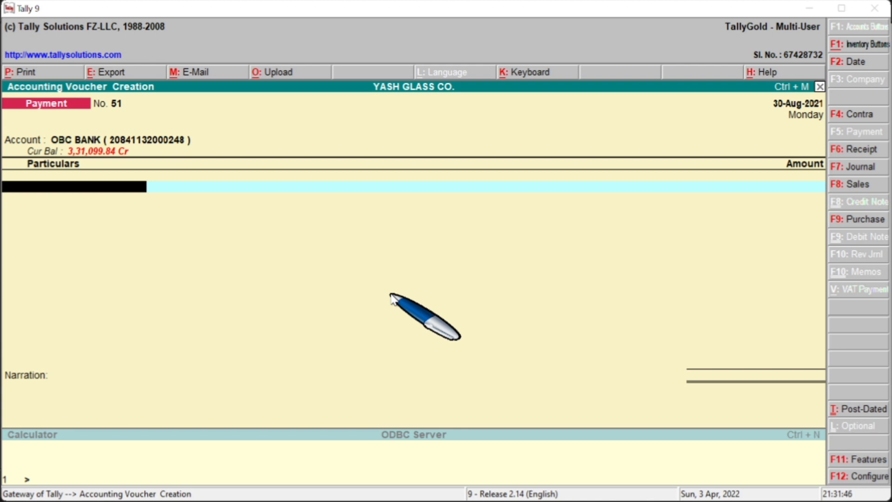
pyautogui.write('Sala')
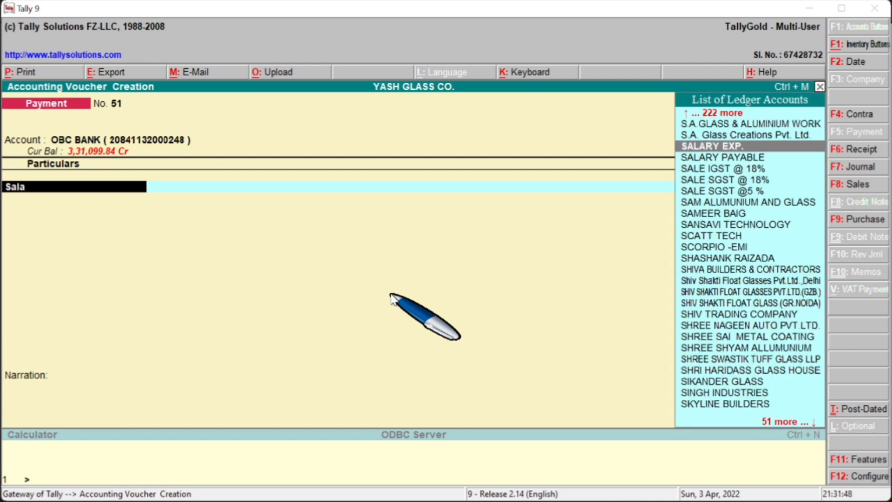
pyautogui.press('Return')
pyautogui.write('8000')
pyautogui.press('Return')
pyautogui.press('Return')
pyautogui.press('Return')
pyautogui.press('Escape')
pyautogui.press('Return')
pyautogui.press('Return')
# - Check the last entries of the expense list in Adobe Reader, and return to Tally
pyautogui.hotkey('alt', 'Tab')
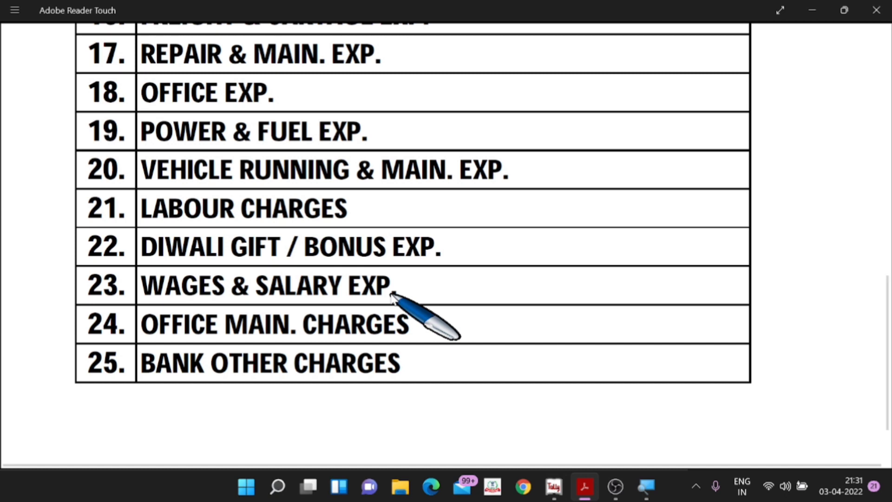
pyautogui.scroll(-3, 392, 294)
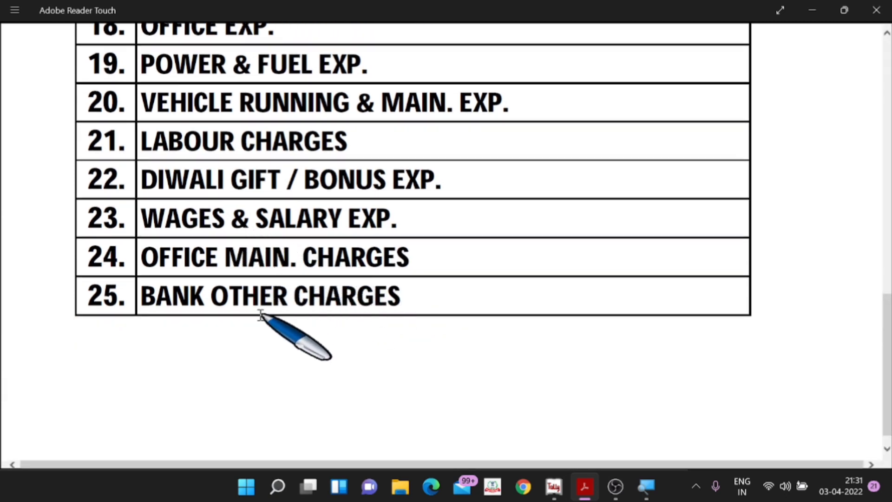
pyautogui.hotkey('alt', 'Tab')
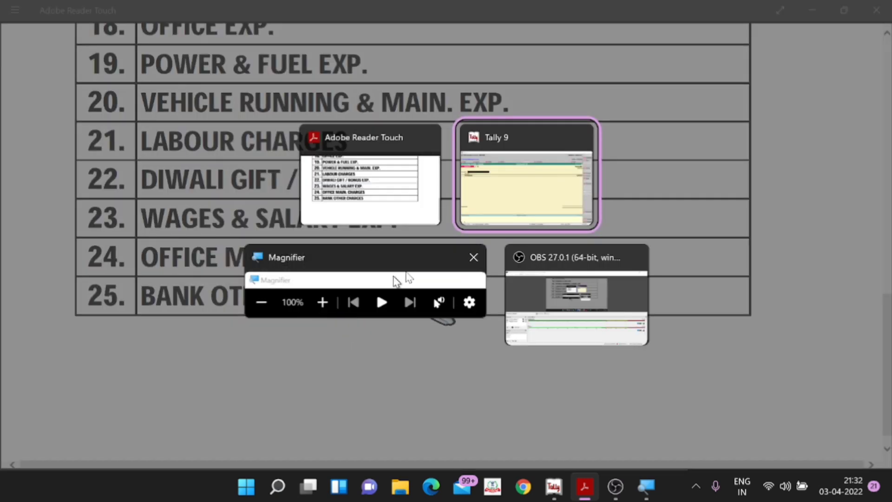
pyautogui.click(523, 194)
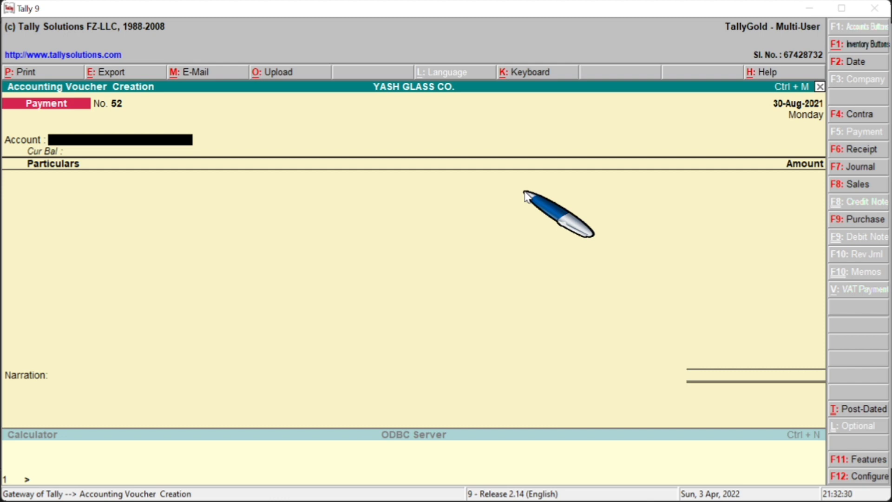
# - Minimise Adobe Reader and Tally, and open the New Microsoft Excel Worksheet (2) workbook from the desktop
pyautogui.hotkey('alt', 'Tab')
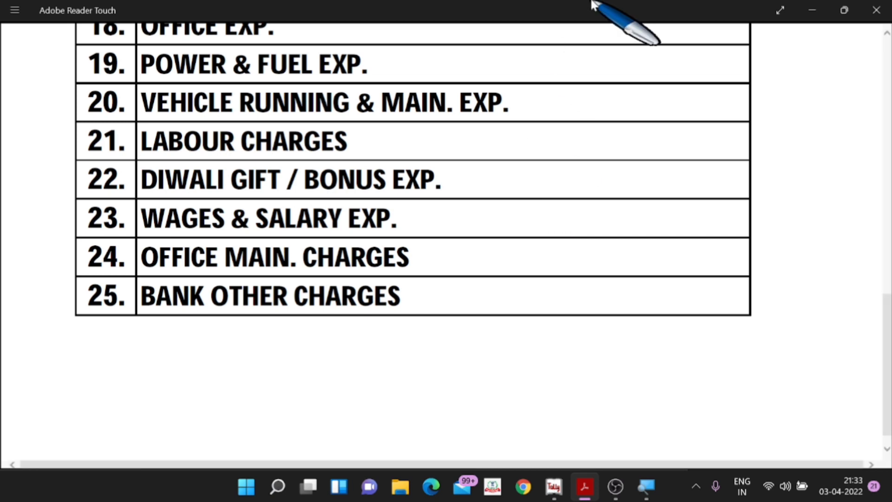
pyautogui.click(805, 13)
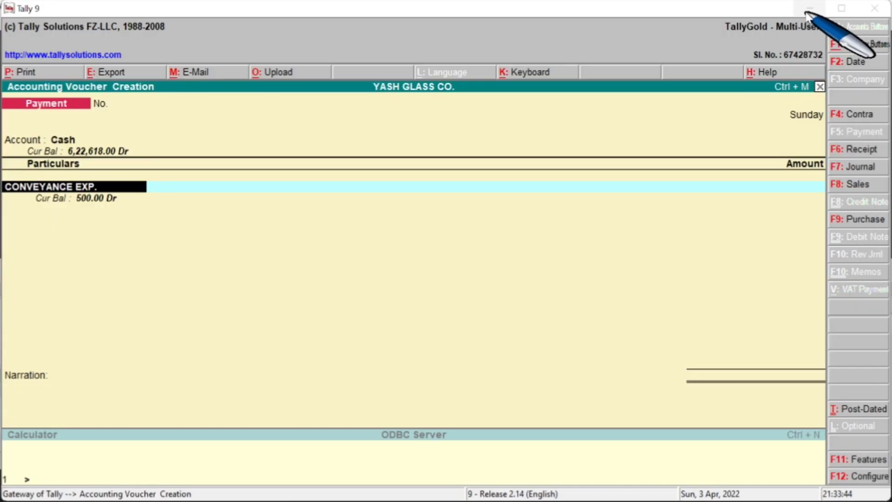
pyautogui.click(804, 10)
pyautogui.click(804, 10)
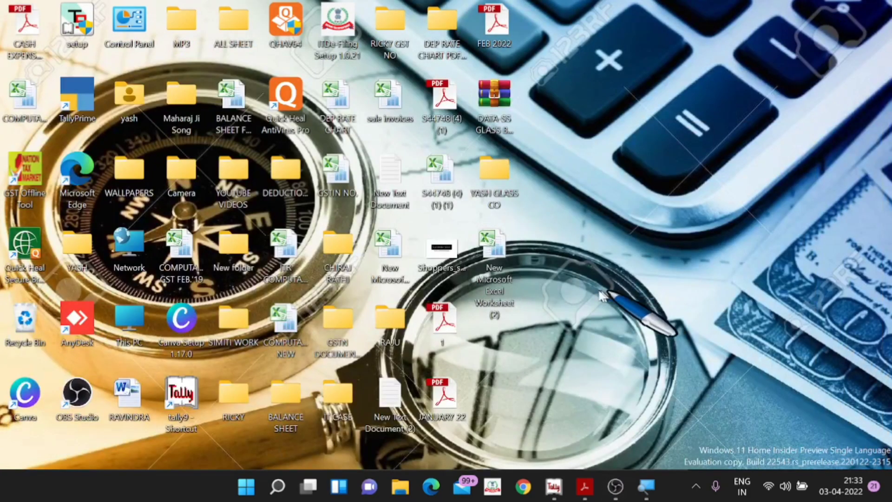
pyautogui.doubleClick(493, 246)
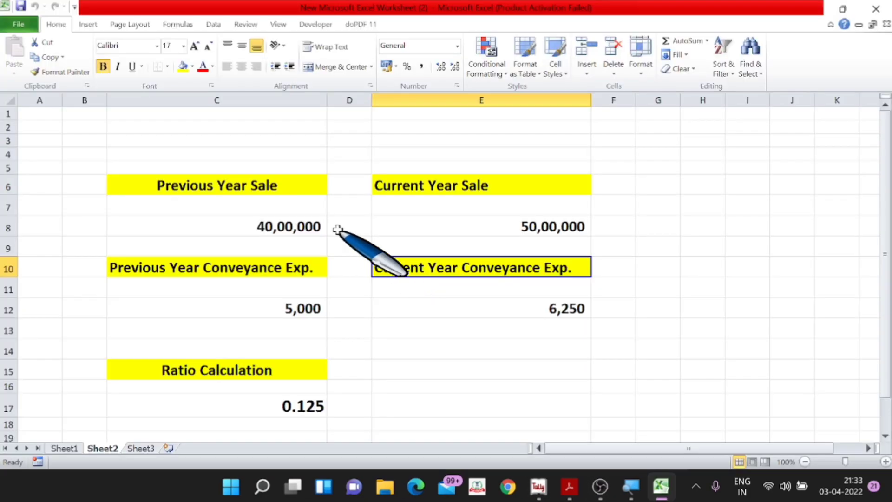
# - Examine the Previous Year Sale and Previous Year Conveyance Exp. headings and their amounts on Sheet2
pyautogui.click(259, 189)
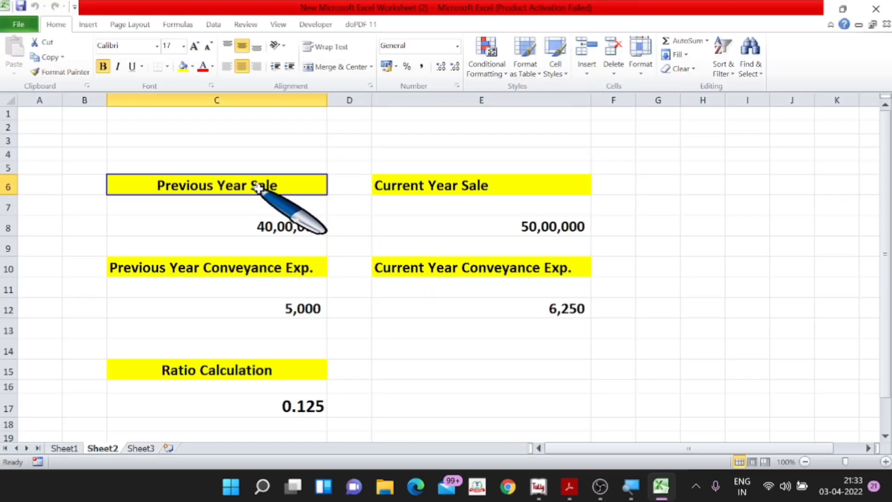
pyautogui.click(281, 229)
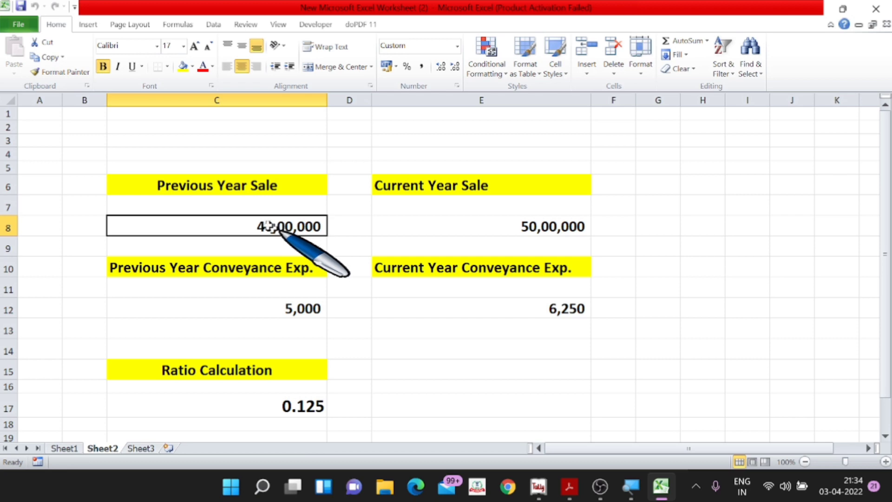
pyautogui.click(245, 188)
pyautogui.click(256, 222)
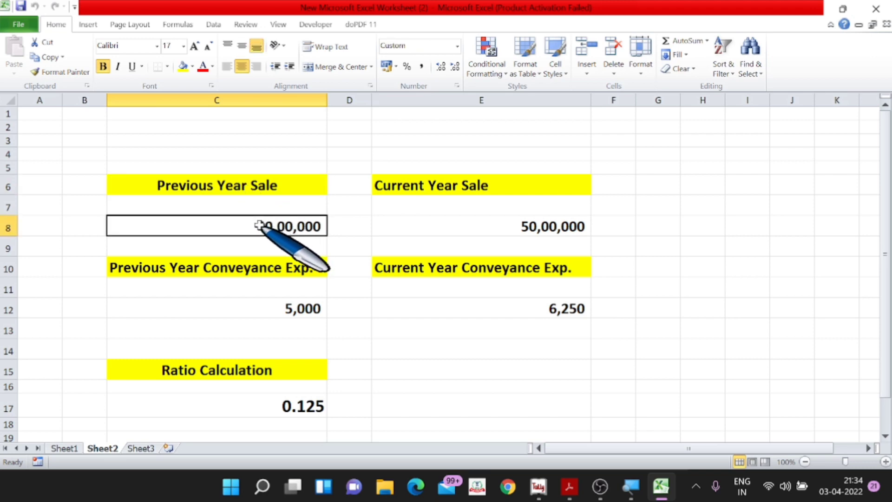
pyautogui.click(256, 267)
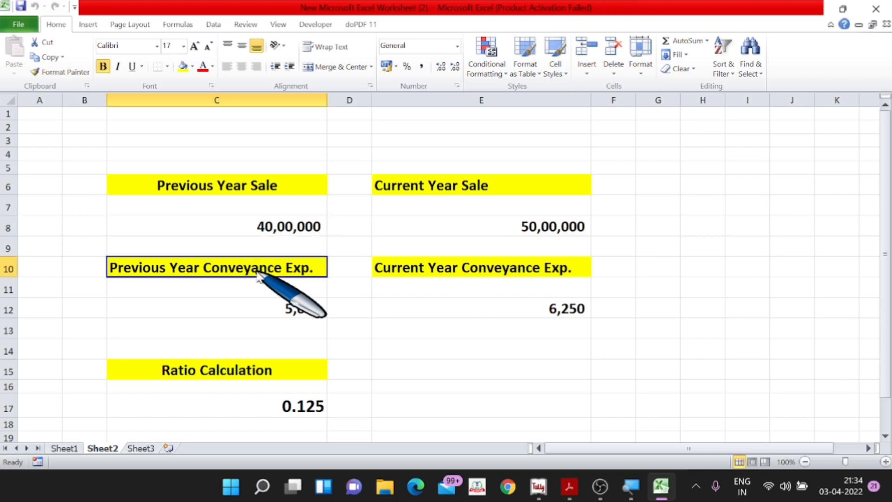
pyautogui.click(289, 308)
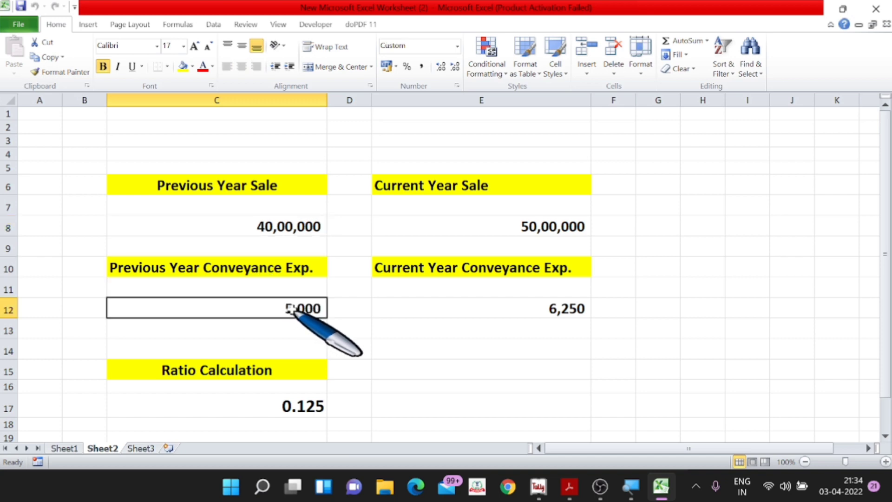
# - Calculate the previous-year conveyance-to-sale ratio as a percentage in cell C17 with the formula =C12/C8*100
pyautogui.click(284, 401)
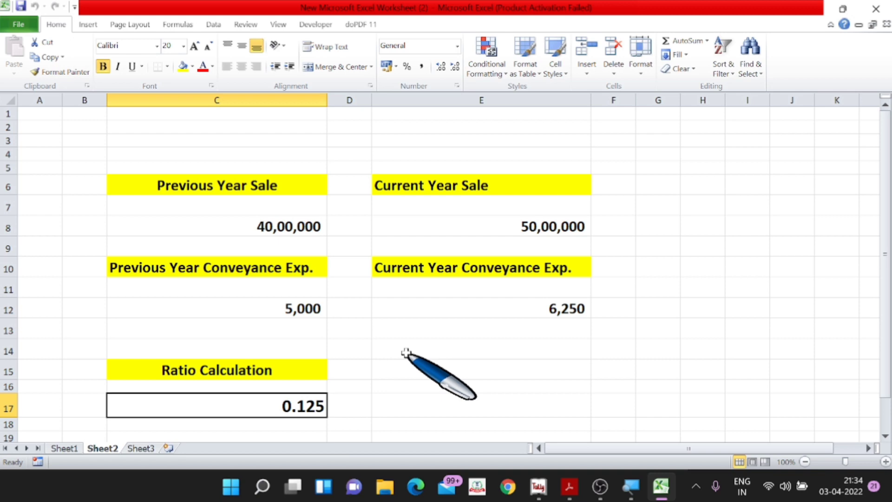
pyautogui.write('=')
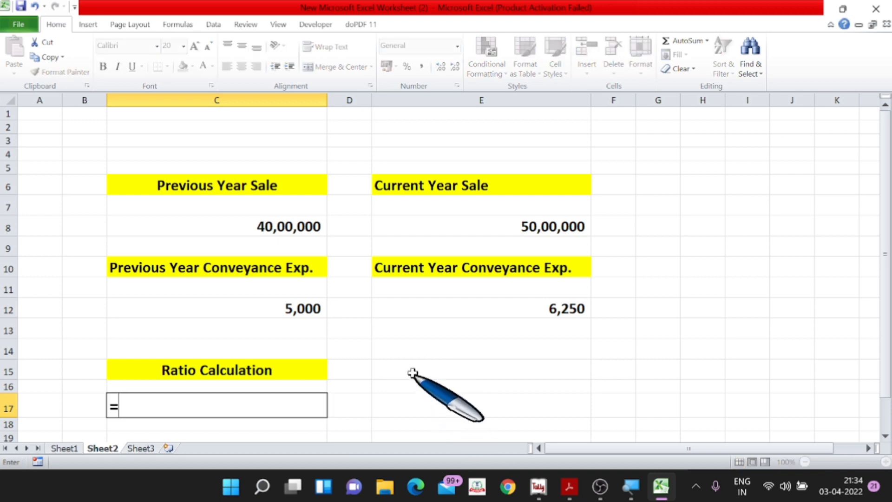
pyautogui.click(305, 309)
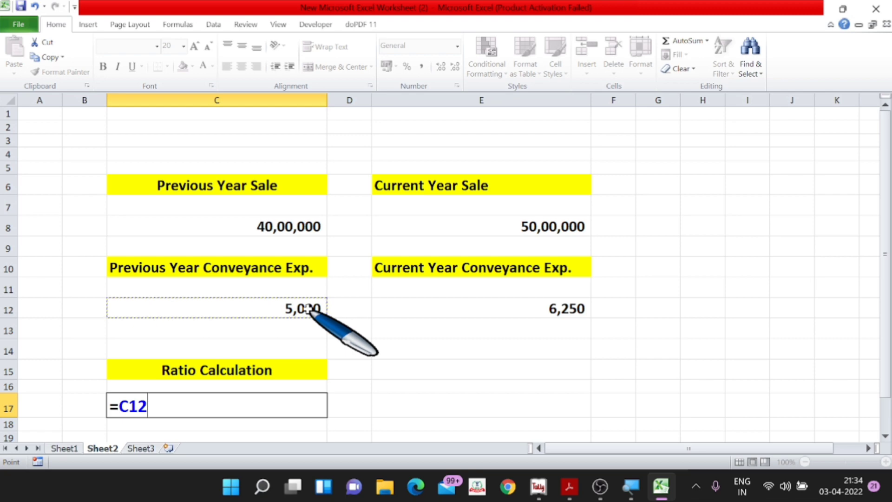
pyautogui.write('/')
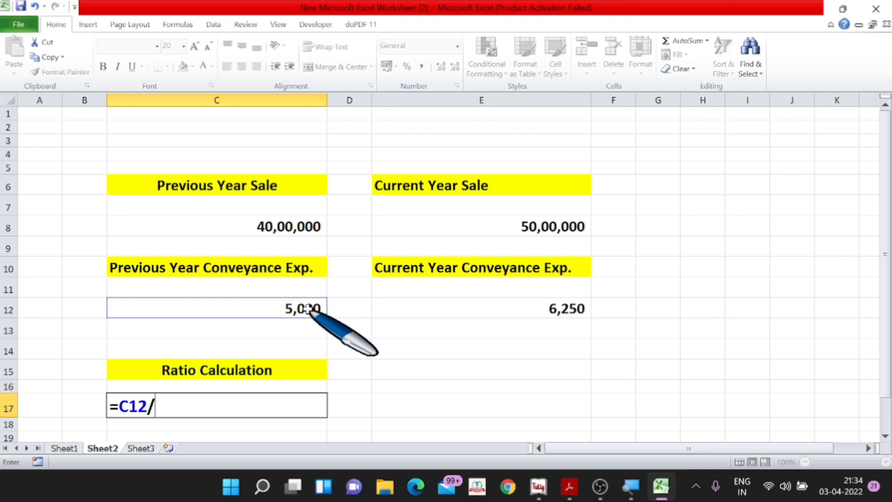
pyautogui.click(291, 228)
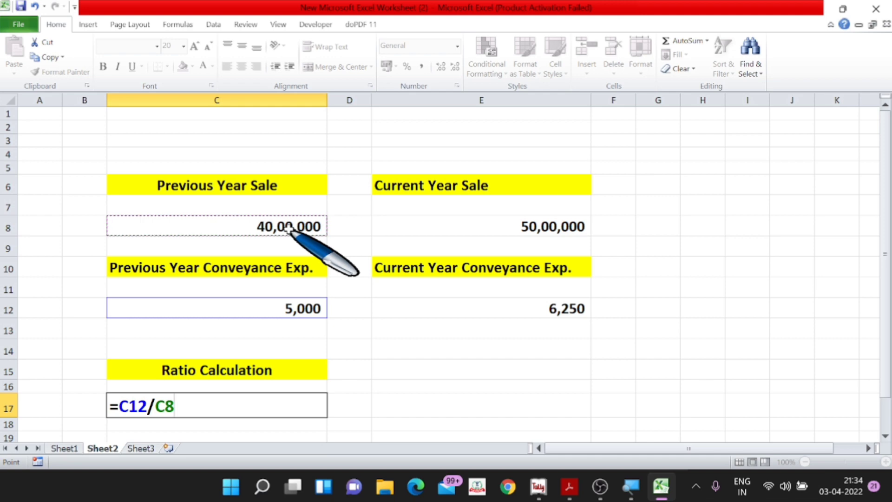
pyautogui.write('*100')
pyautogui.press('Return')
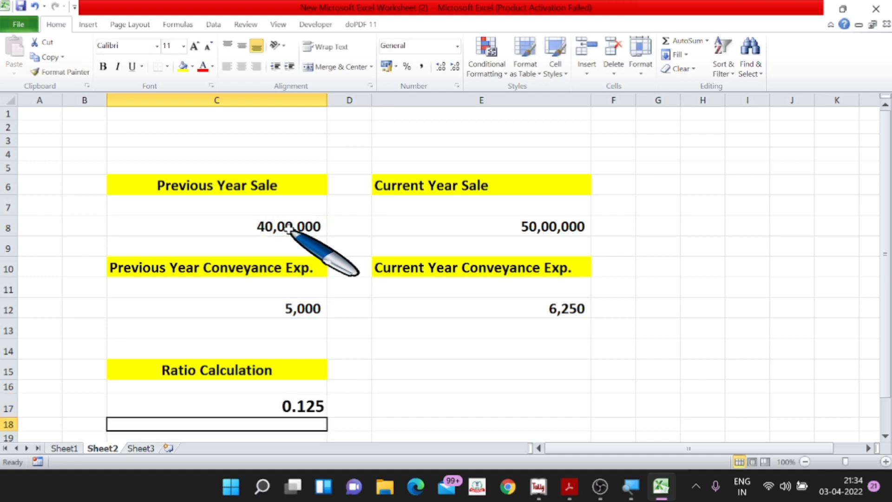
# - Review the Previous Year Conveyance Exp. and Previous Year Sale amounts against the Ratio Calculation cell
pyautogui.click(284, 312)
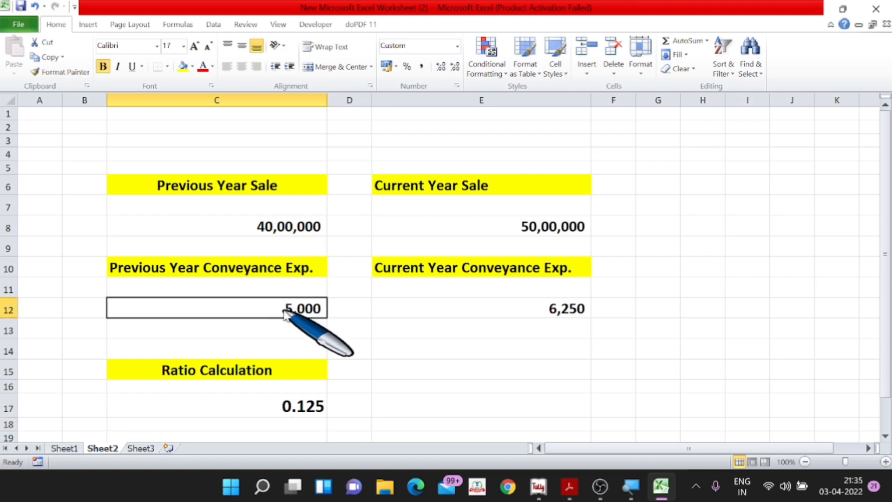
pyautogui.click(298, 229)
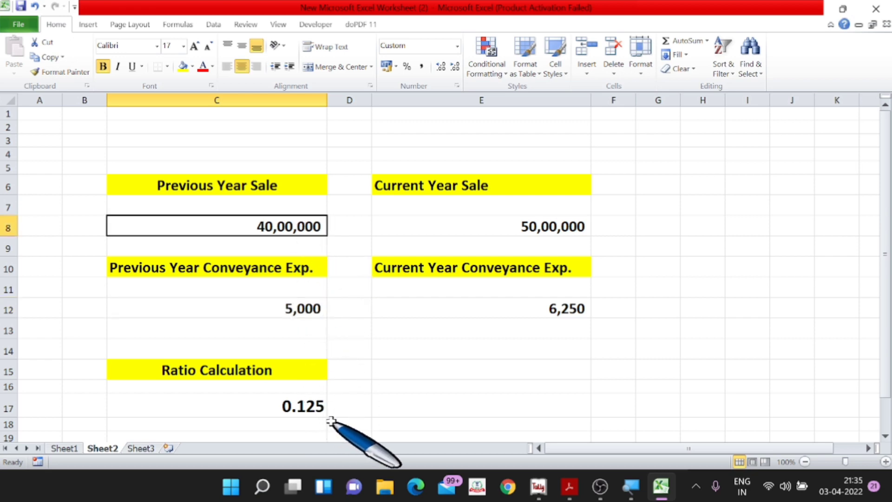
pyautogui.click(289, 403)
pyautogui.click(292, 310)
pyautogui.click(309, 406)
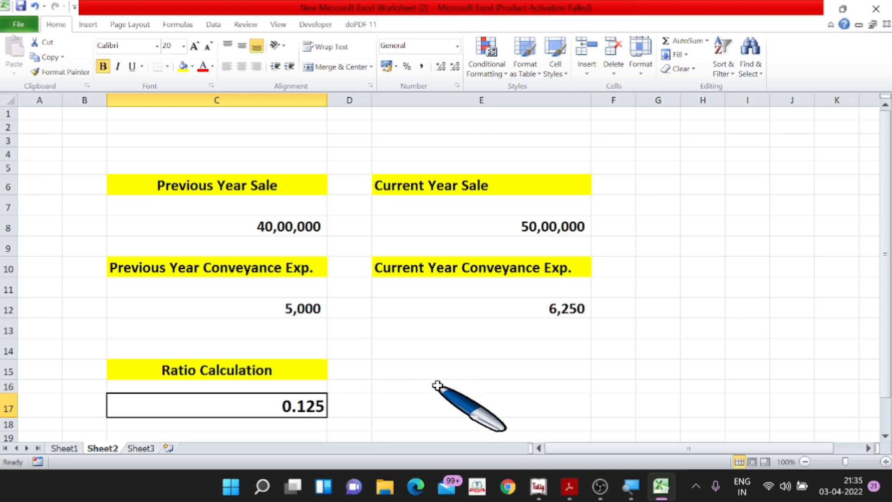
# - Calculate the Current Year Conveyance Exp. in cell E12 from the current sale and the ratio with =E8*C17/100
pyautogui.click(513, 307)
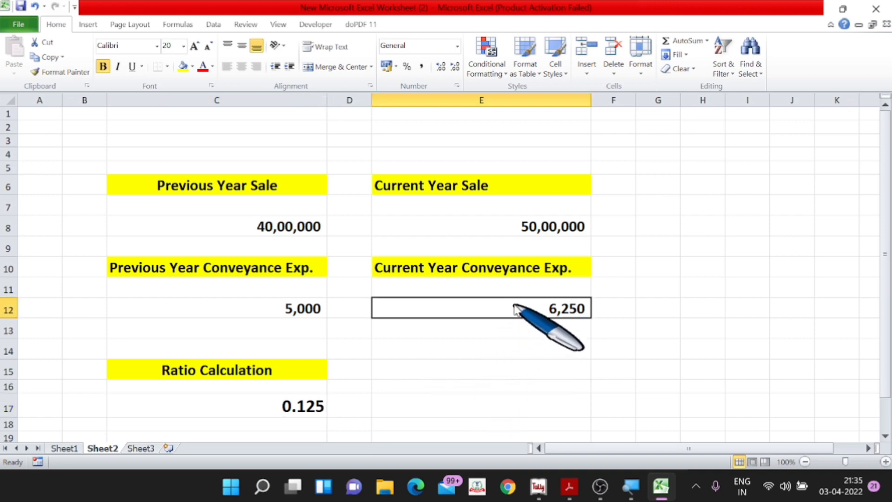
pyautogui.write('=')
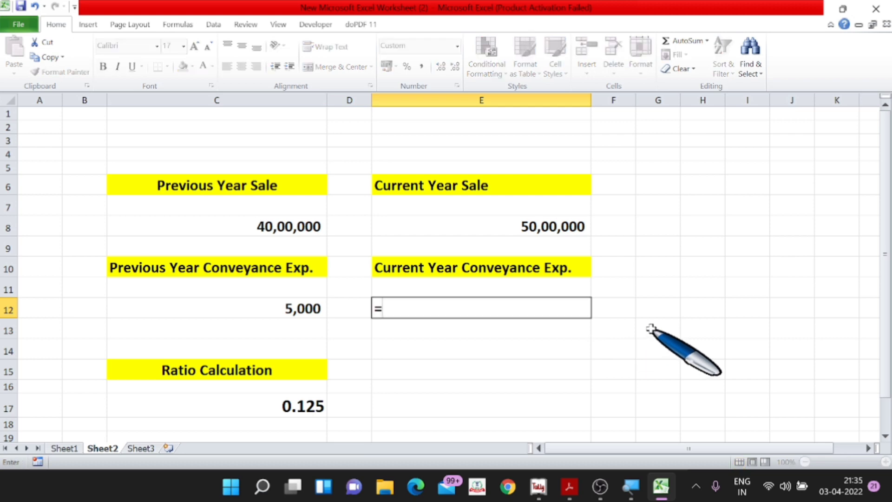
pyautogui.click(537, 227)
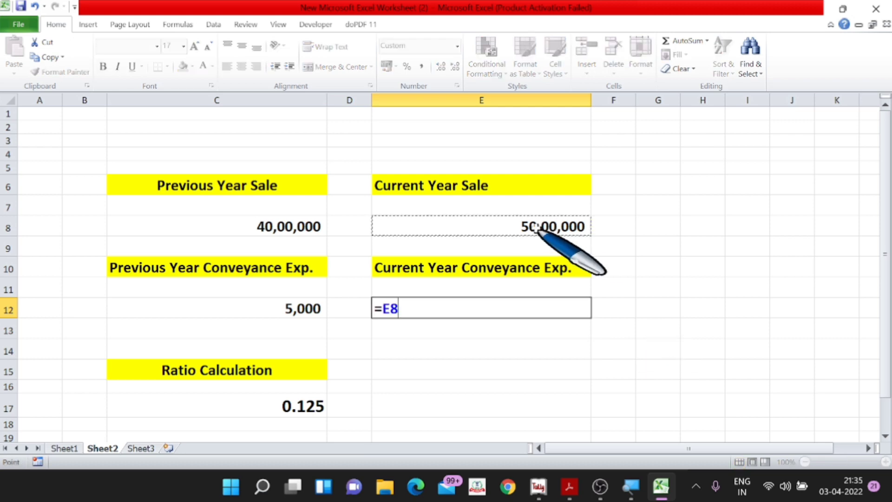
pyautogui.write('*')
pyautogui.click(300, 405)
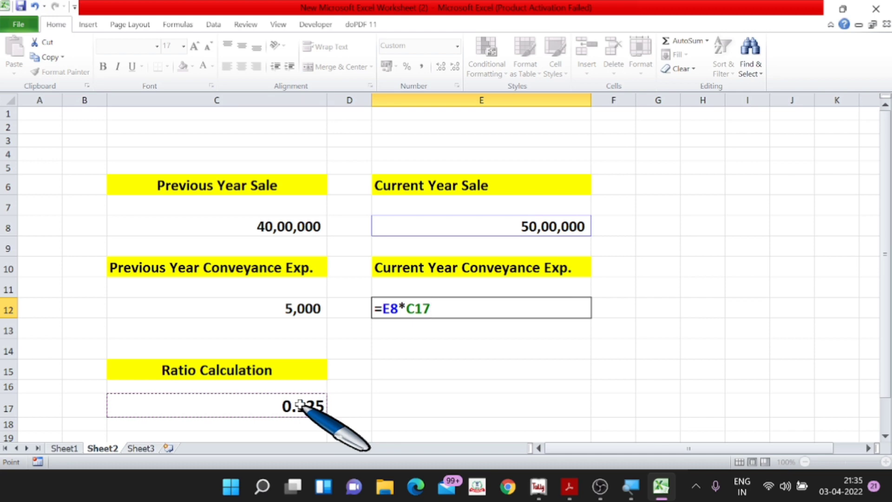
pyautogui.write('/100')
pyautogui.press('Return')
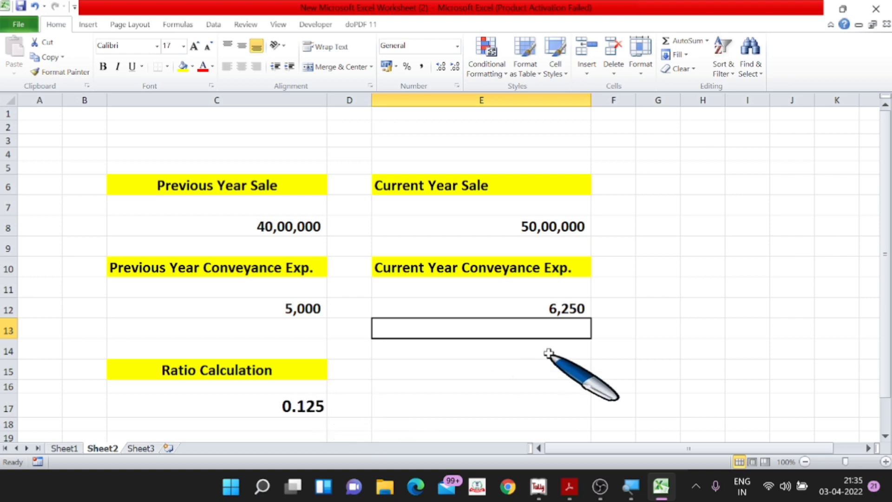
# - Enter 4500 in cell F12 beside the Current Year Conveyance Exp. amount for comparison
pyautogui.click(538, 309)
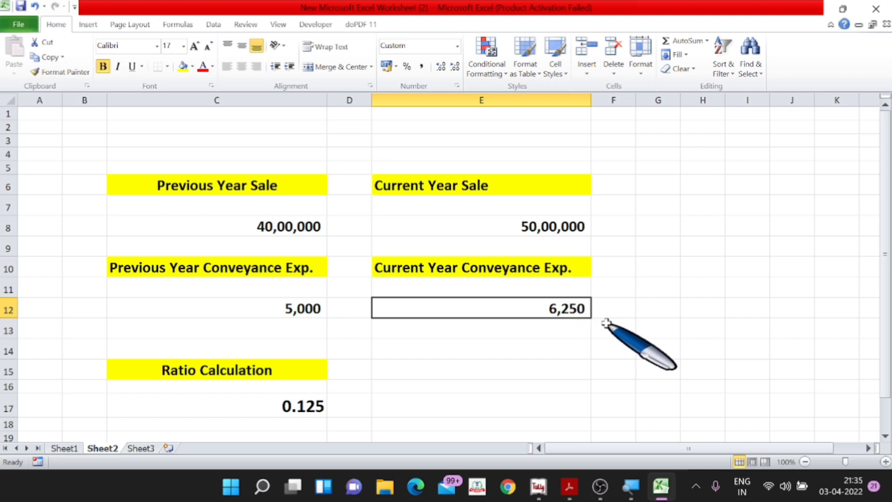
pyautogui.click(622, 305)
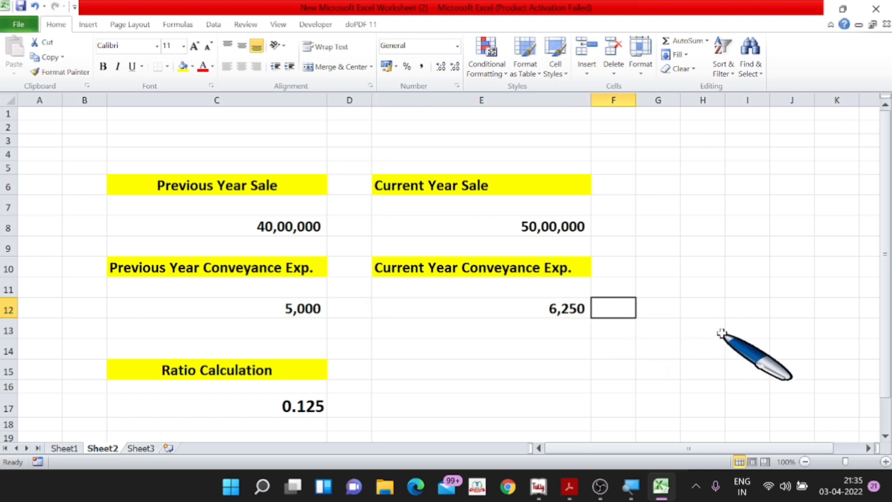
pyautogui.write('4500')
pyautogui.press('Return')
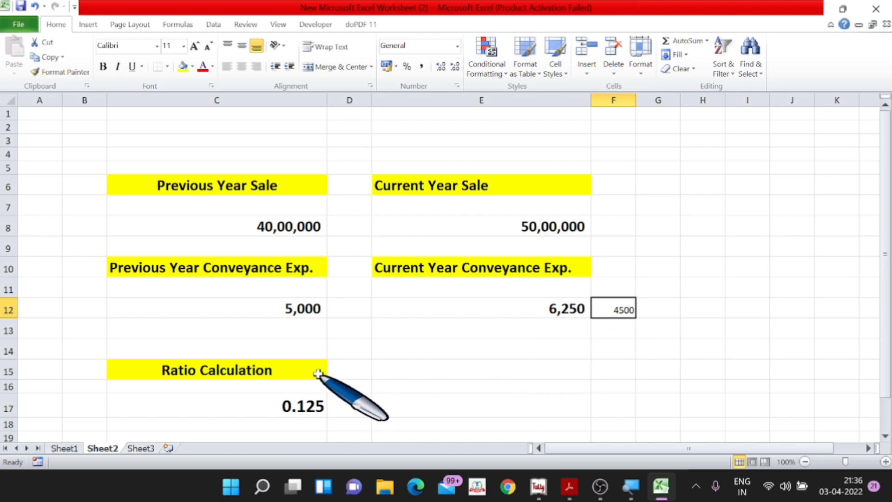
# - Compare the calculated current-year conveyance with the figure in F12, and examine the sales, previous-year conveyance and ratio cells behind it
pyautogui.click(561, 312)
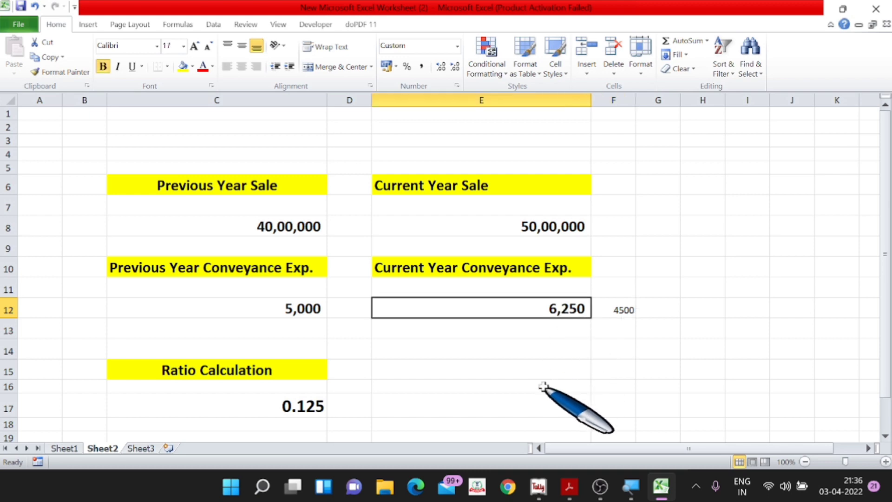
pyautogui.click(619, 310)
pyautogui.click(585, 315)
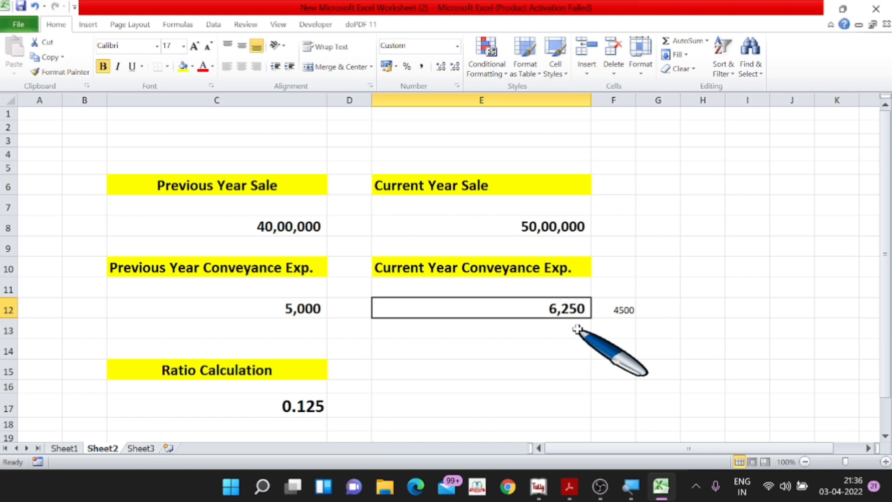
pyautogui.click(276, 225)
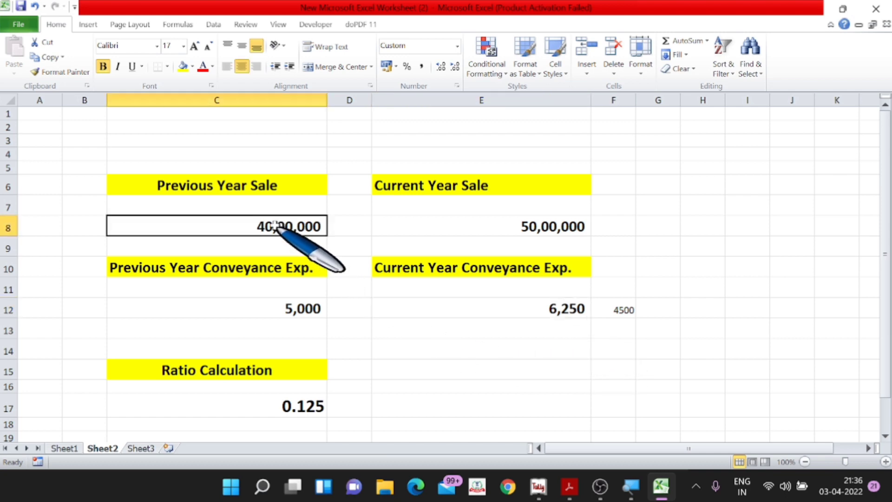
pyautogui.click(300, 310)
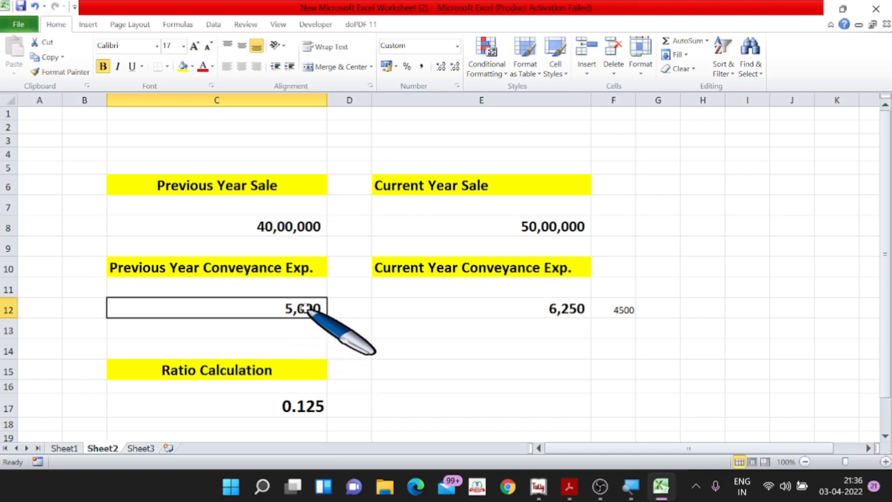
pyautogui.click(307, 227)
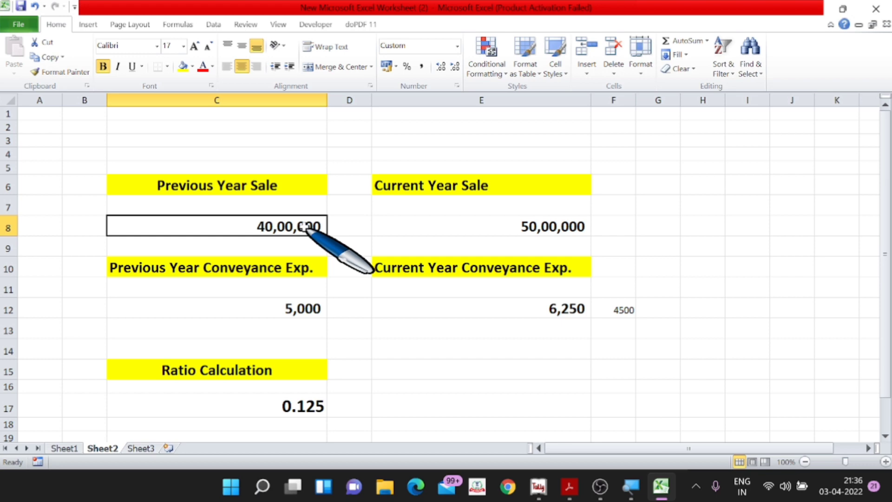
pyautogui.click(310, 411)
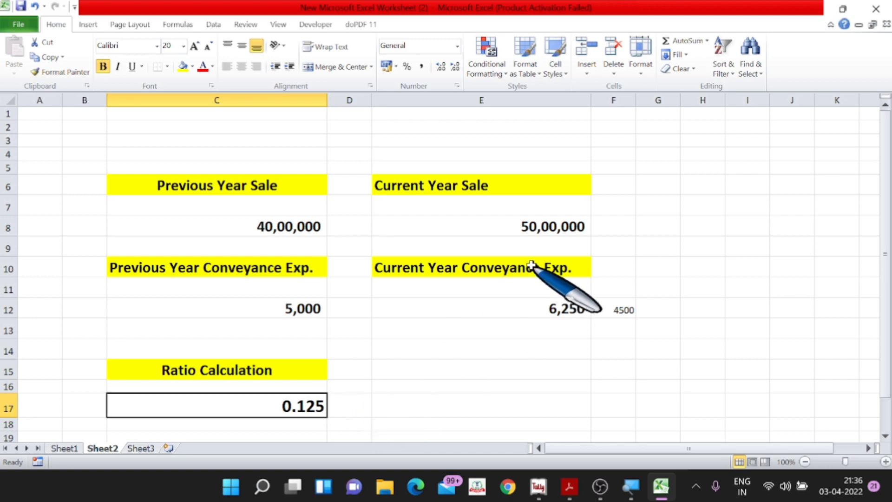
pyautogui.click(532, 228)
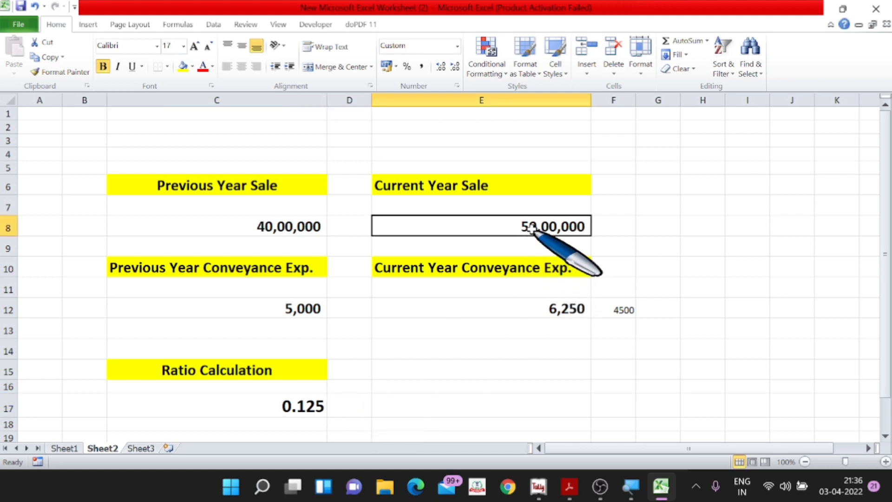